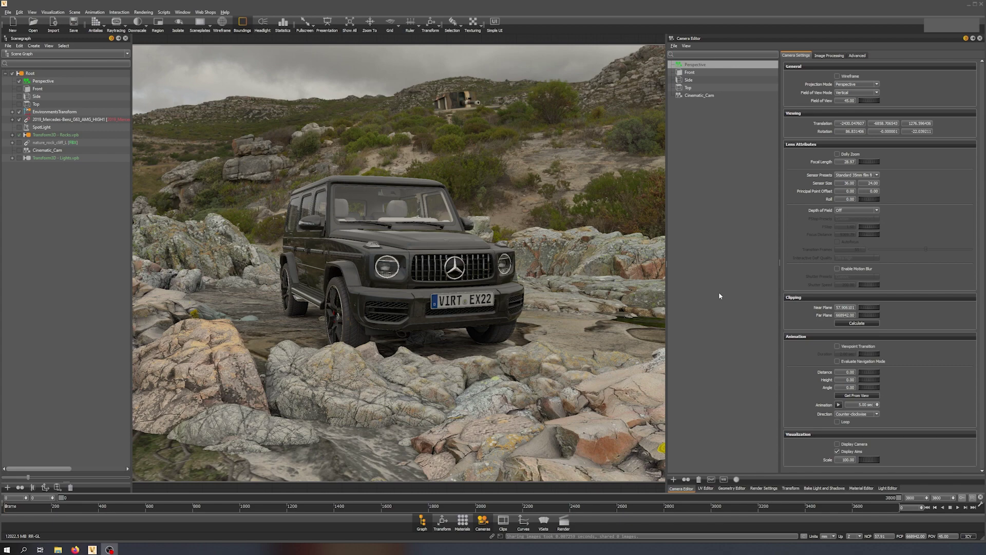
- Examine the off-road vehicle scene through the Perspective camera and review that camera's image processing and camera settings
left_click_drag(274, 389, 402, 252)
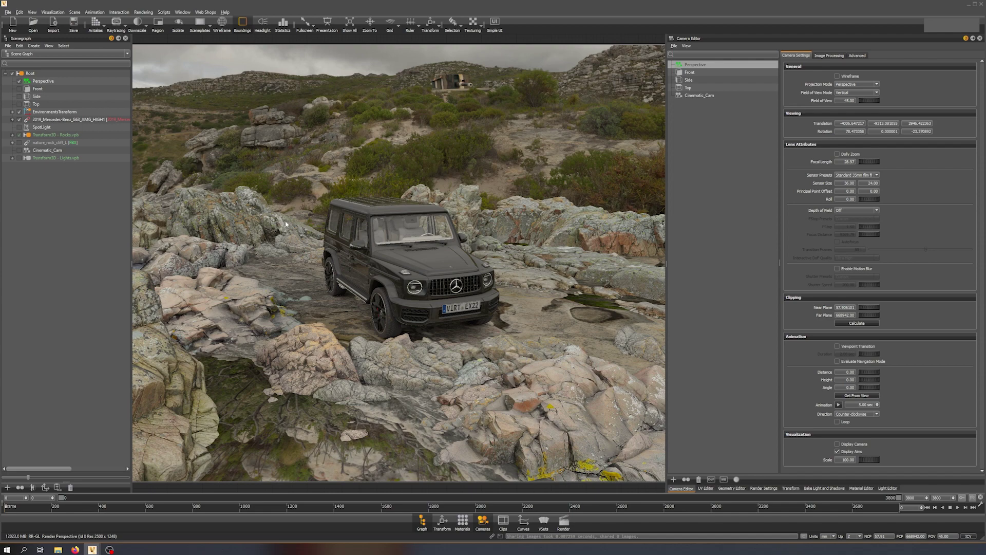
scroll(439, 237, "up", 5)
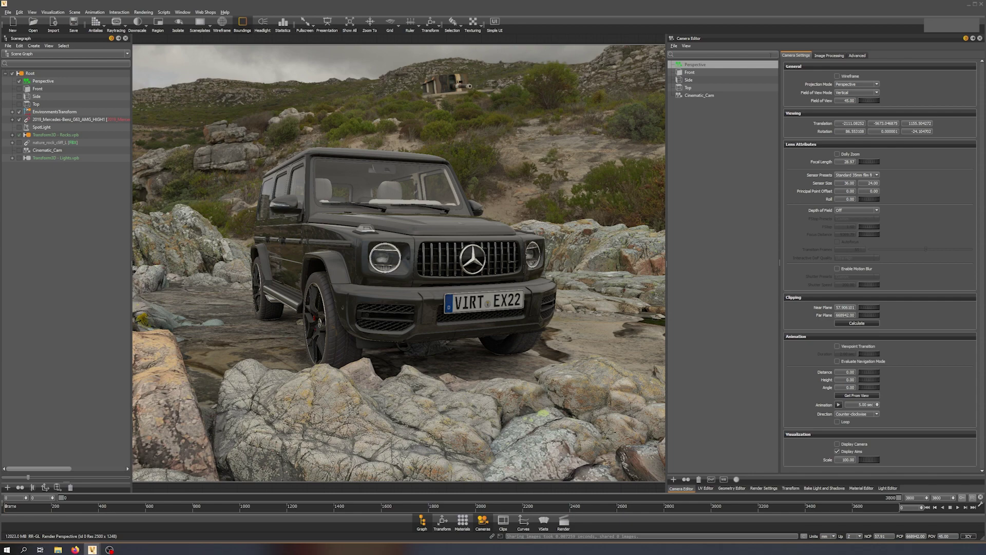
left_click(824, 56)
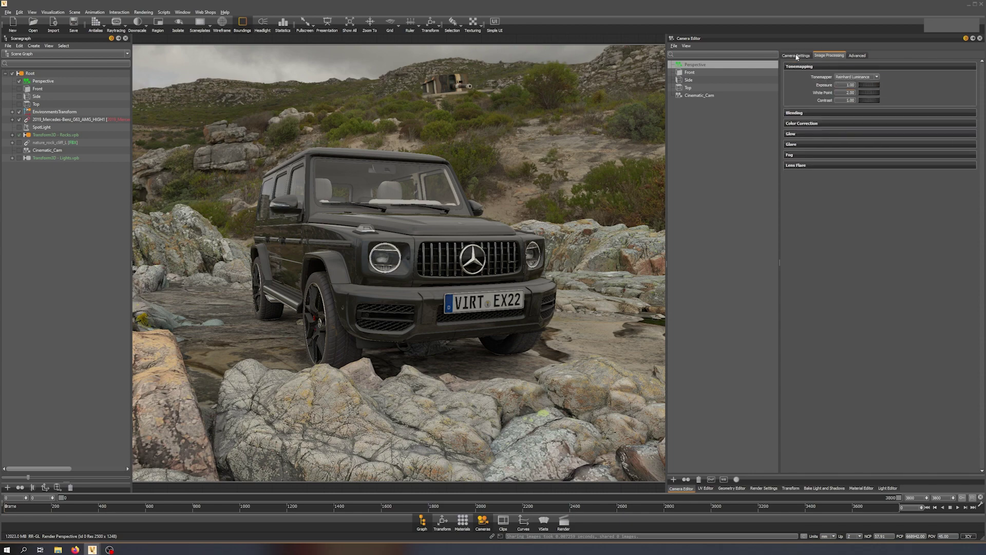
left_click(796, 55)
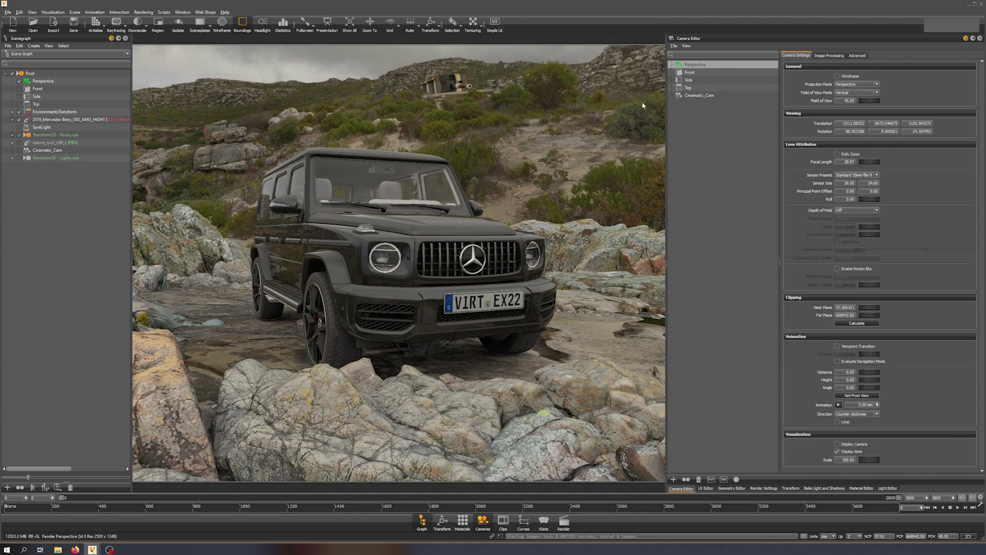
- Activate Cinematic_Cam and compare its rendering of the vehicle with the Perspective camera's view
double_click(695, 96)
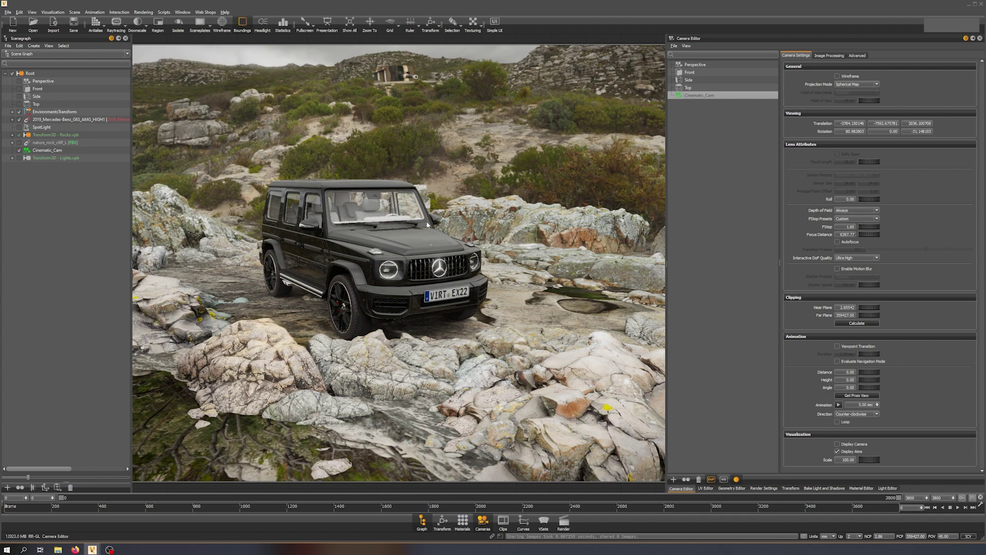
scroll(433, 278, "up", 10)
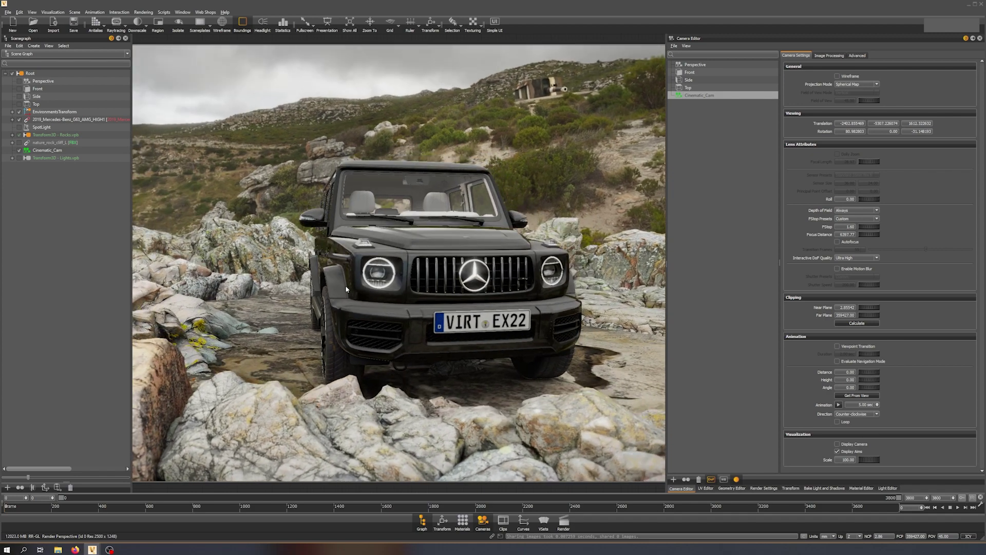
left_click_drag(345, 285, 485, 290)
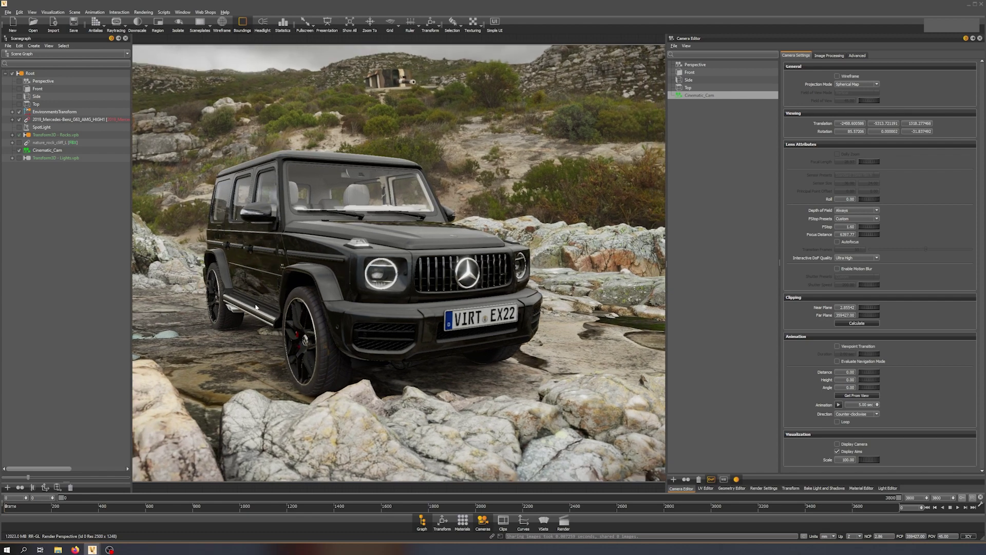
left_click(19, 81)
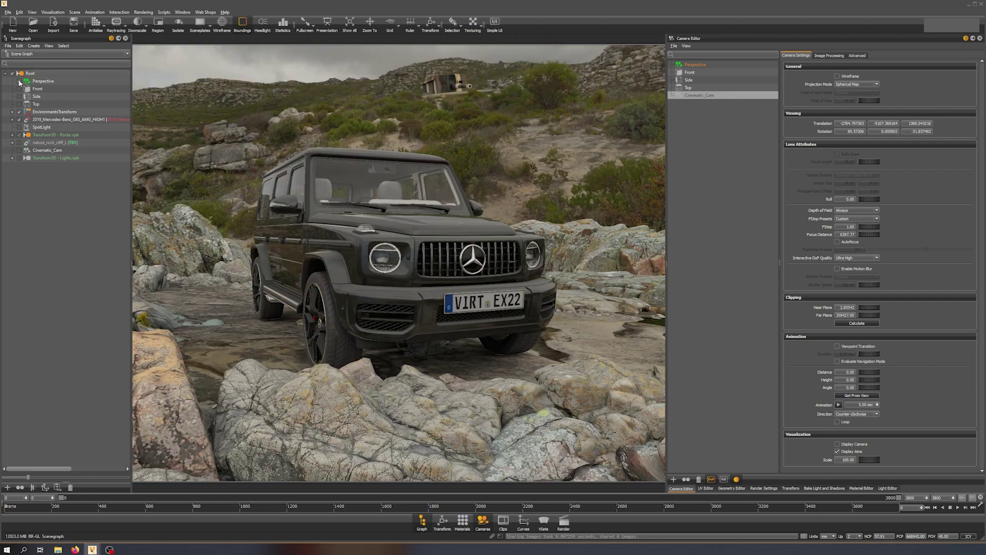
left_click(20, 150)
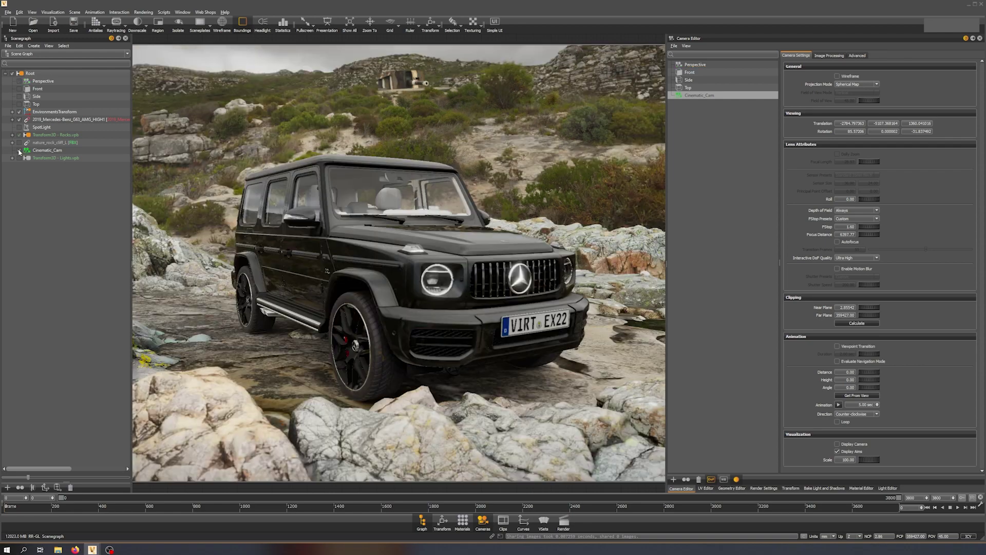
- Orbit Cinematic_Cam to the front of the vehicle and focus on the grille with Autofocus enabled
left_click_drag(419, 263, 373, 241)
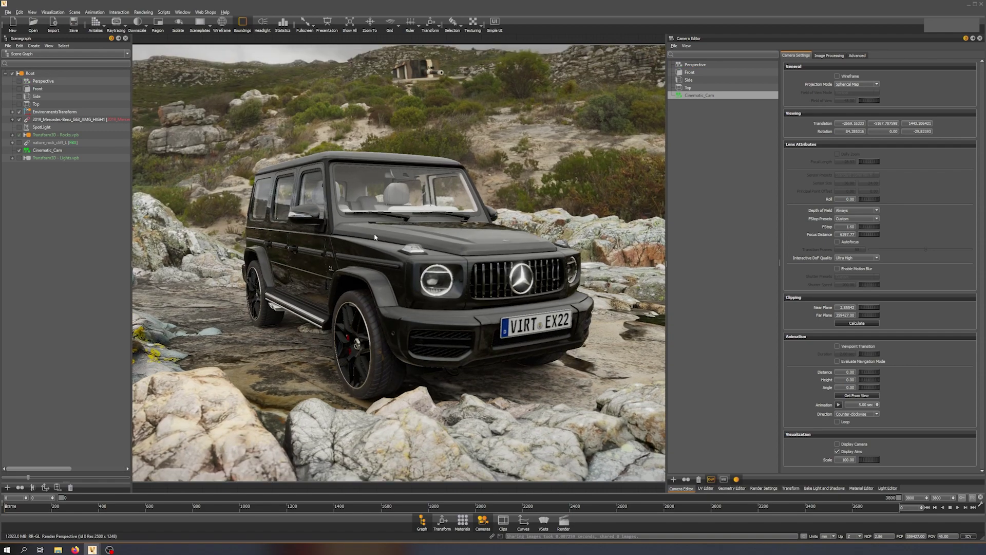
left_click_drag(467, 278, 392, 261)
left_click(393, 261)
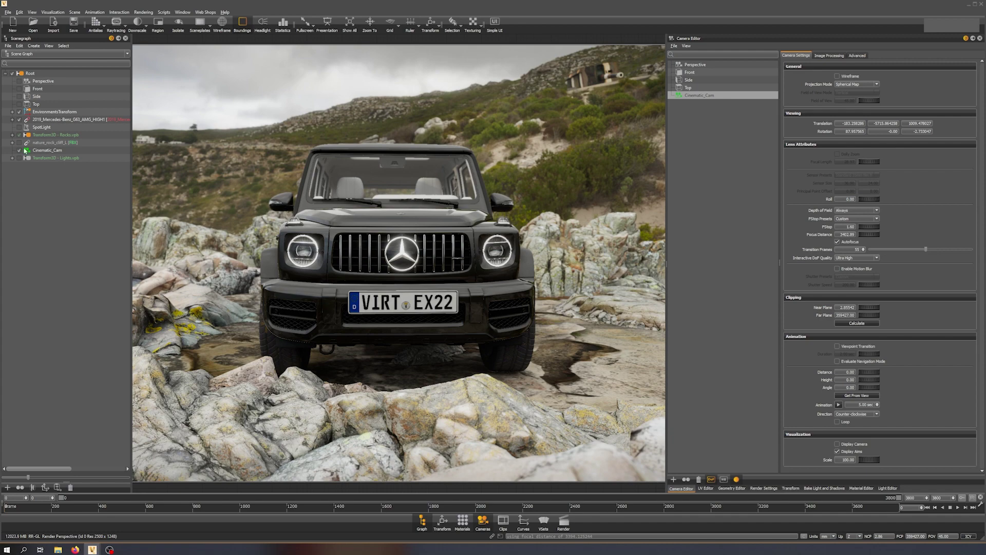
- Turn on the Transform3D - Lights.vpb node and compare the glowing headlights in the Cinematic_Cam and Perspective views
left_click(19, 158)
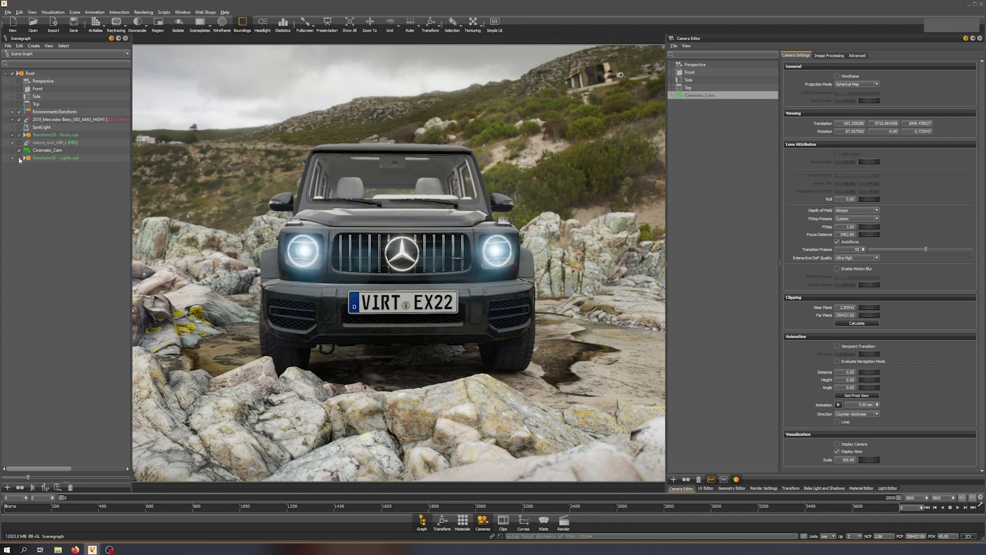
mouse_move(297, 256)
left_mouse_down()
mouse_move(272, 259)
mouse_move(284, 269)
mouse_move(277, 257)
left_mouse_up()
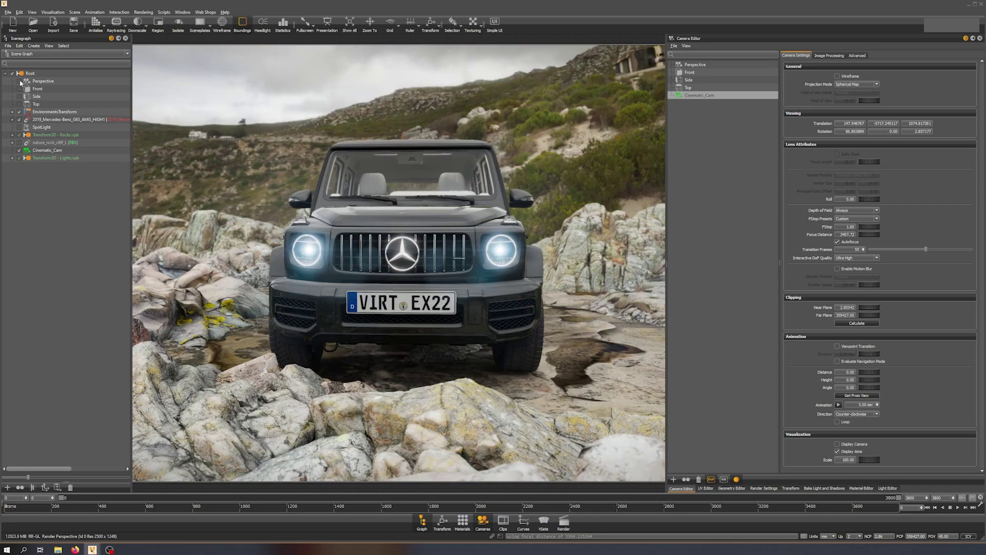
left_click(20, 81)
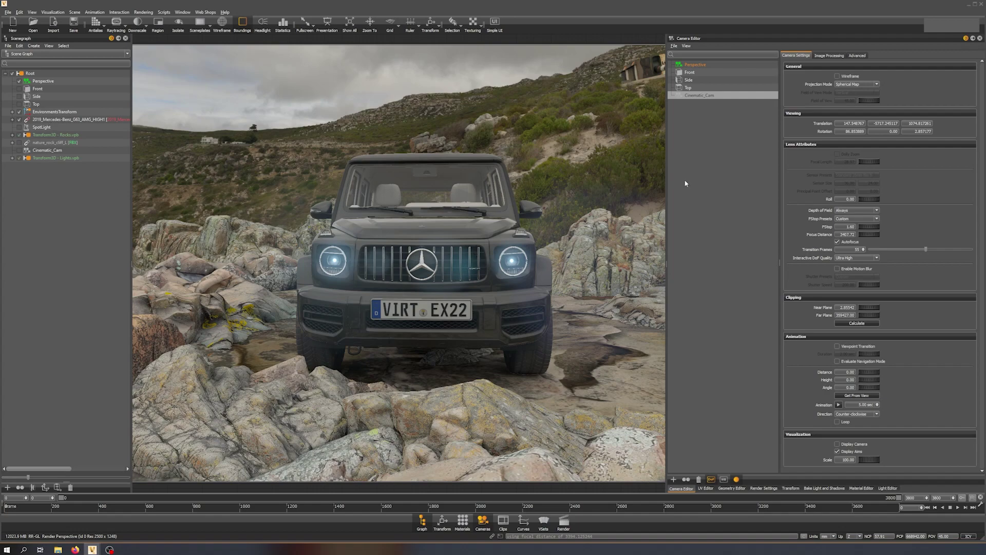
double_click(699, 95)
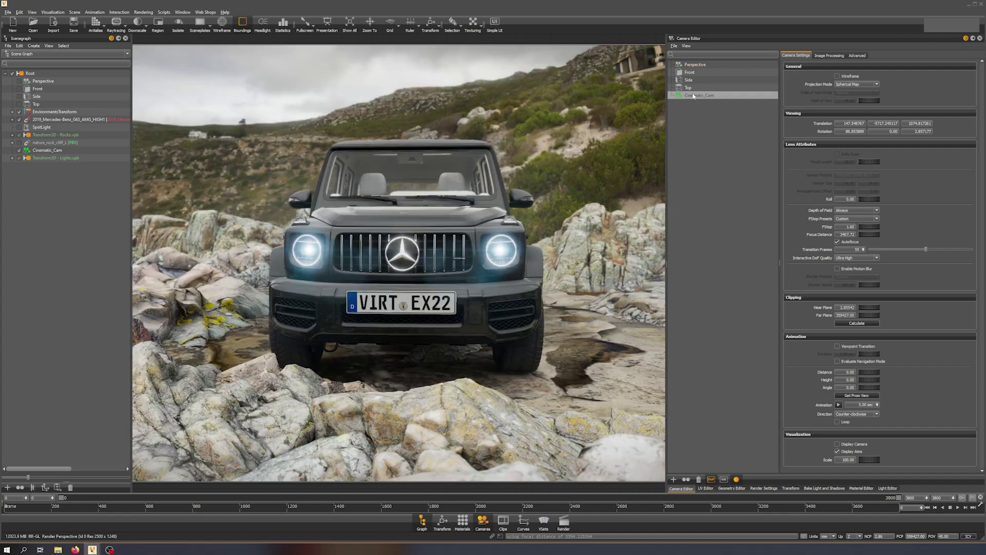
- Create a new camera from the Perspective view and name it Cinematic_Cam_tut
double_click(699, 65)
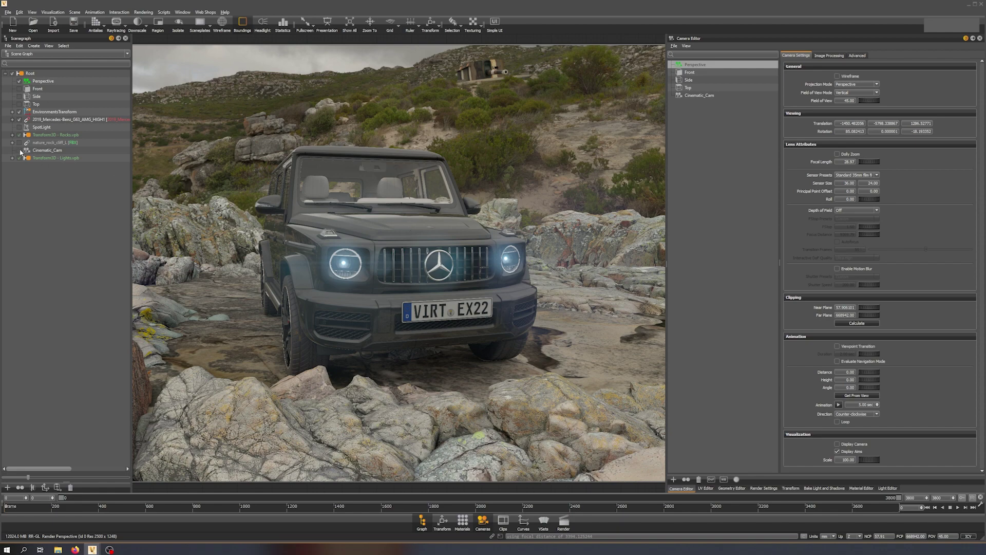
right_click(682, 130)
mouse_move(698, 136)
left_click(792, 135)
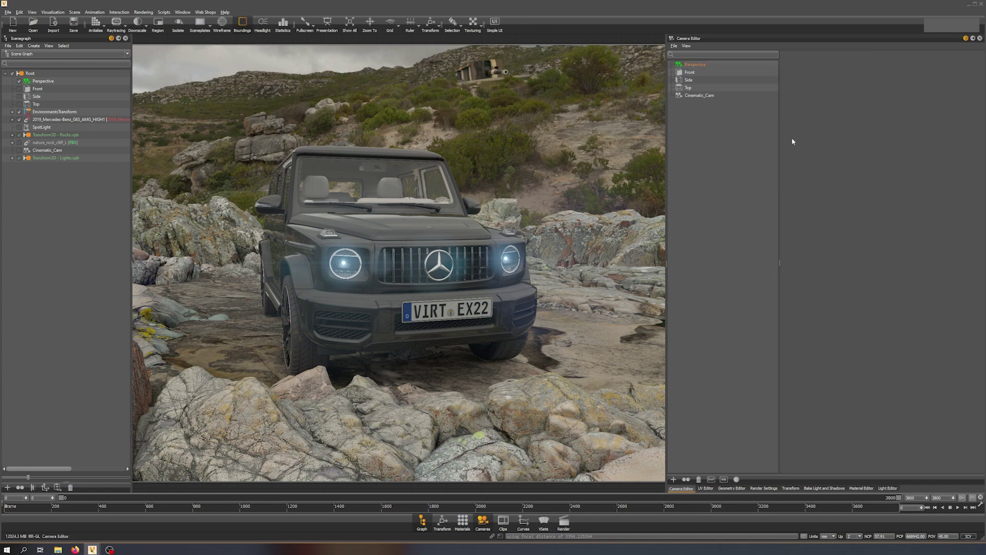
double_click(755, 103)
type("C")
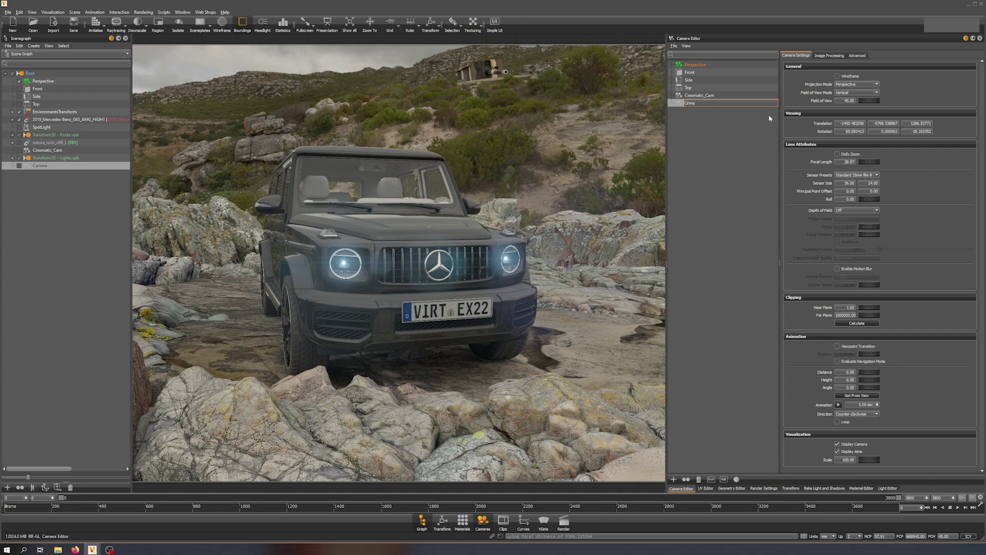
type("inematic_Cam_tut")
key("Return")
- Compare the views of Cinematic_Cam_tut and Perspective, leaving Cinematic_Cam_tut as the active camera
double_click(720, 105)
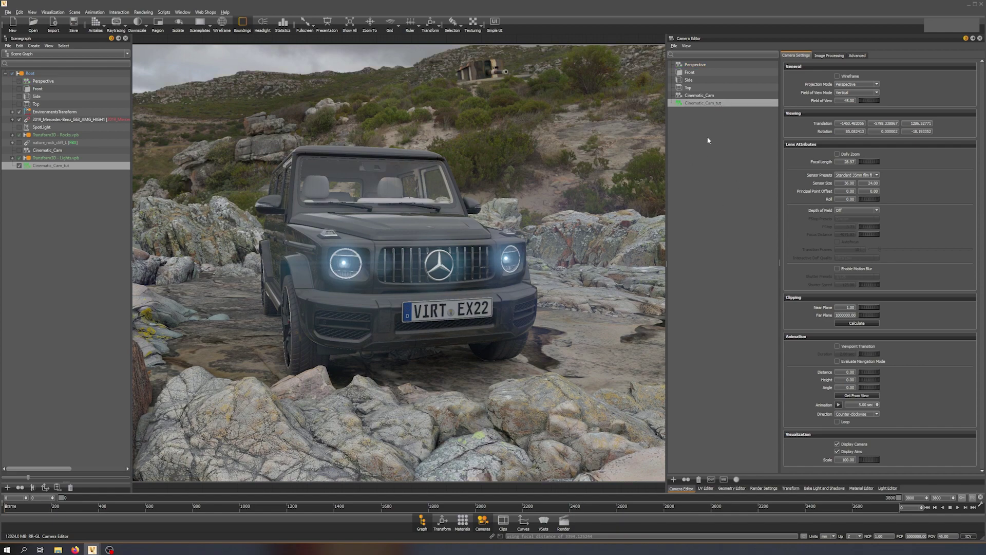
double_click(694, 65)
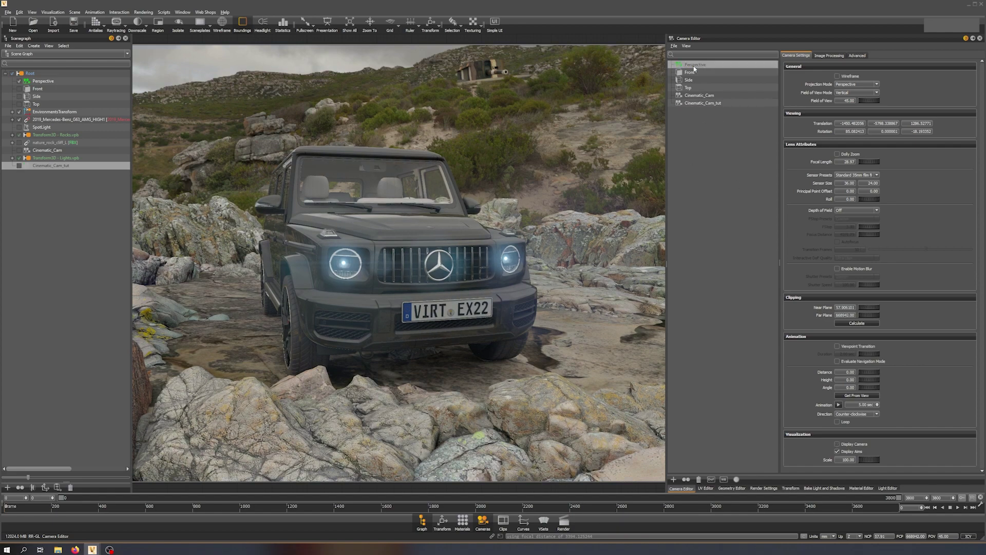
double_click(713, 105)
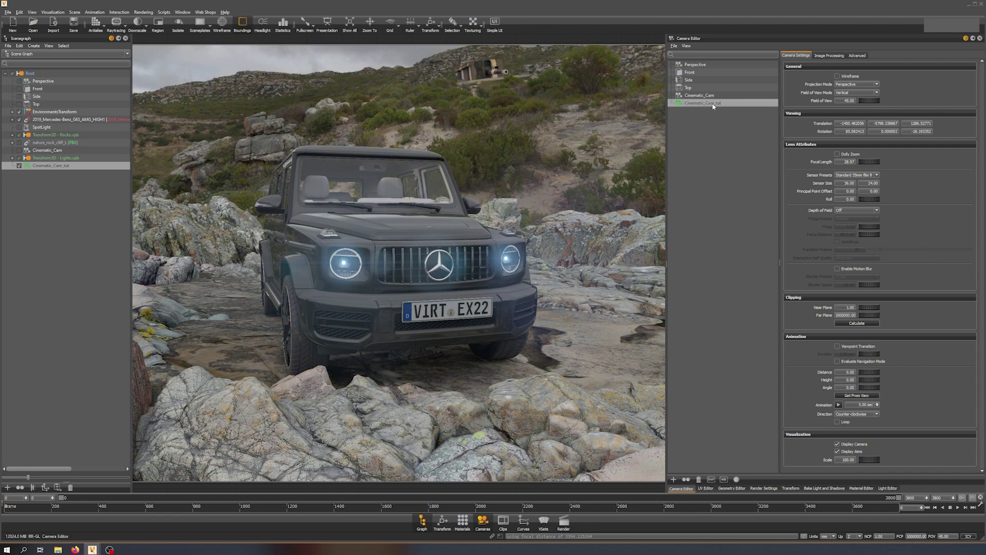
double_click(694, 65)
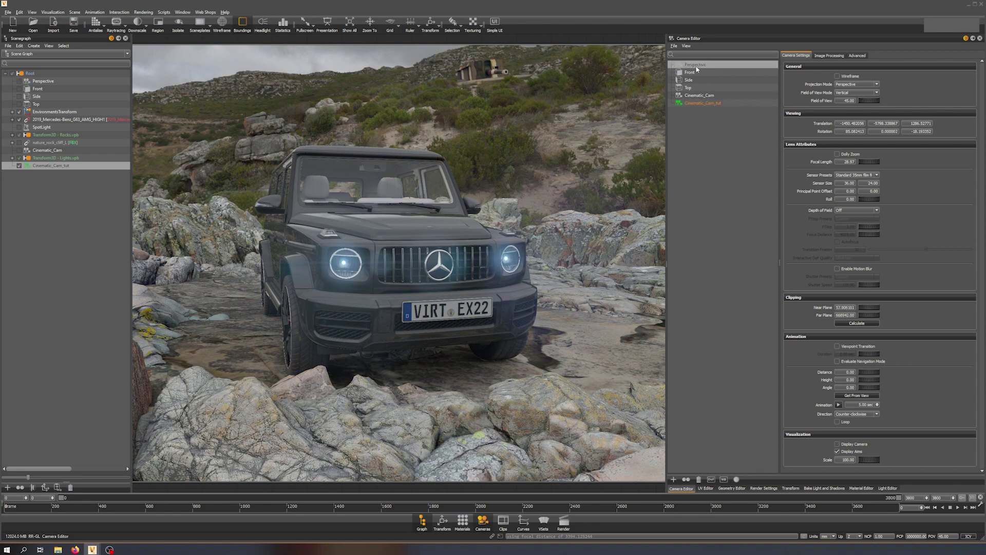
double_click(709, 105)
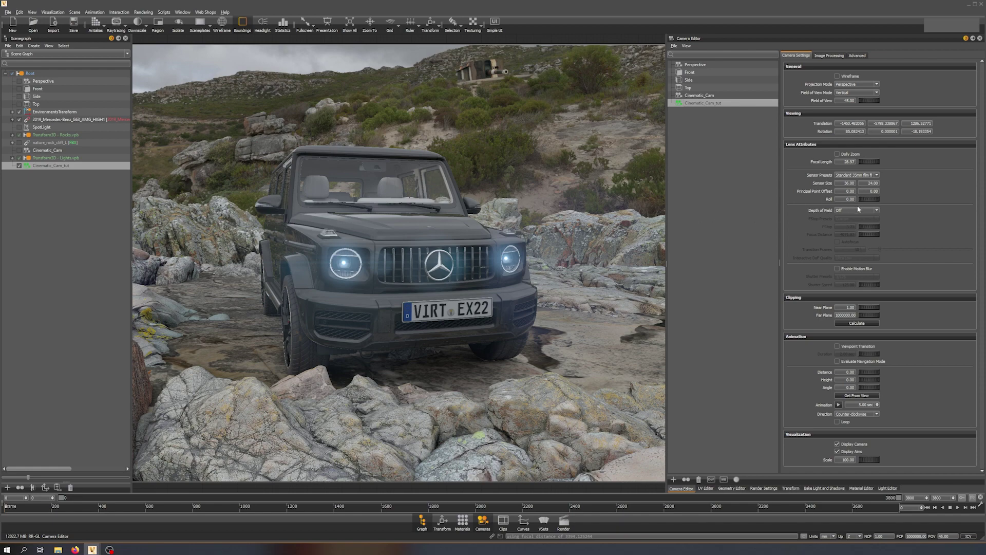
- Check Cinematic_Cam's tonemapping and set Cinematic_Cam_tut's tonemapper to Physical Camera with the ACES 1.0 sensor response
left_click(829, 57)
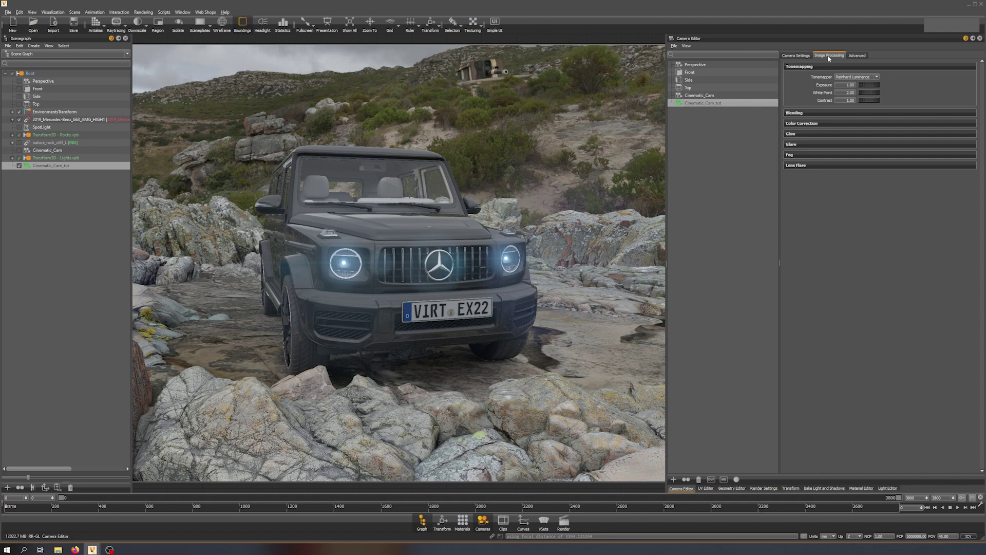
left_click(718, 96)
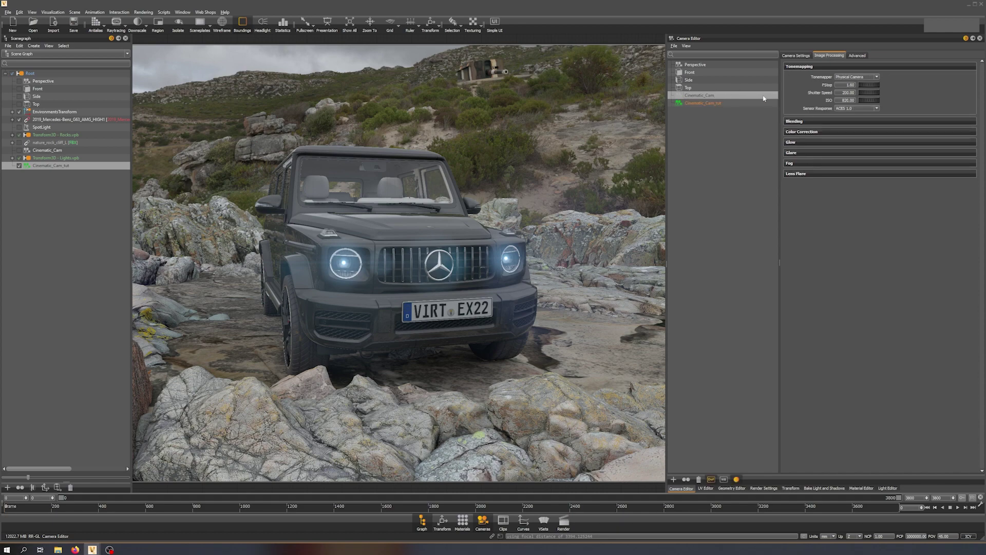
left_click(725, 103)
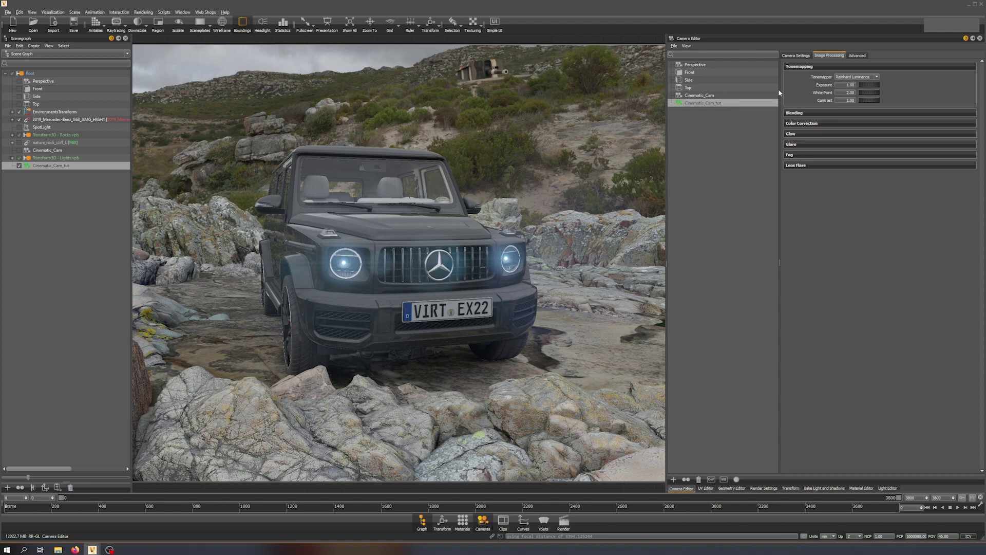
left_click(852, 77)
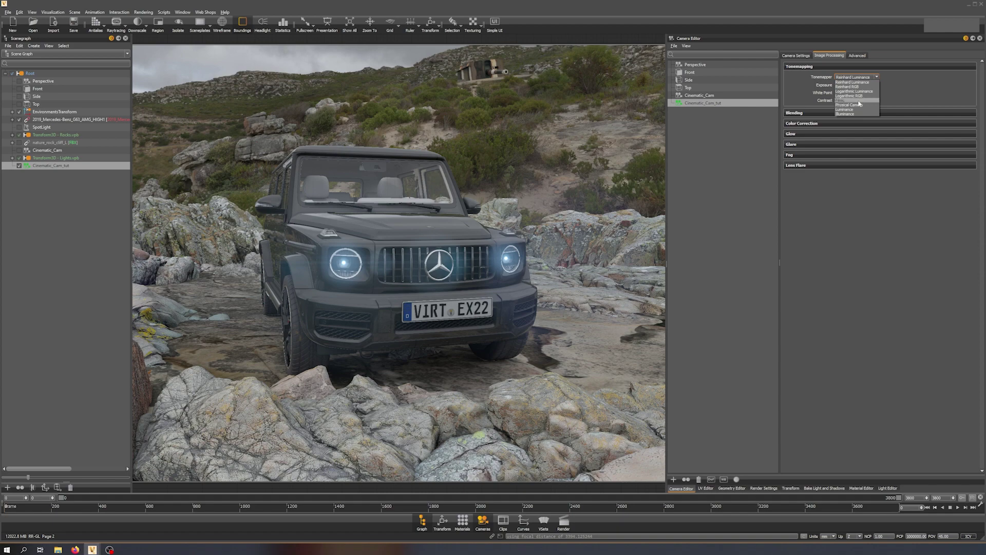
left_click(863, 105)
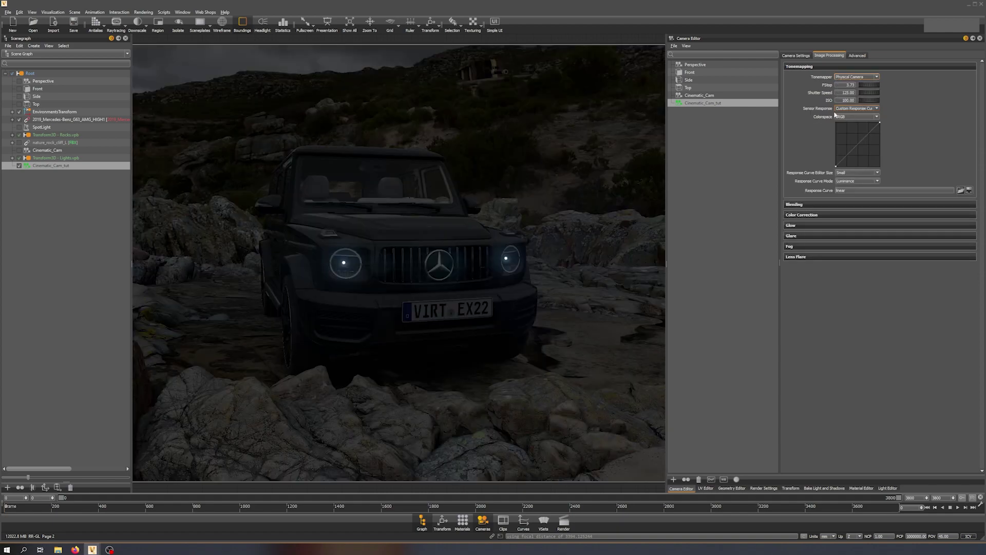
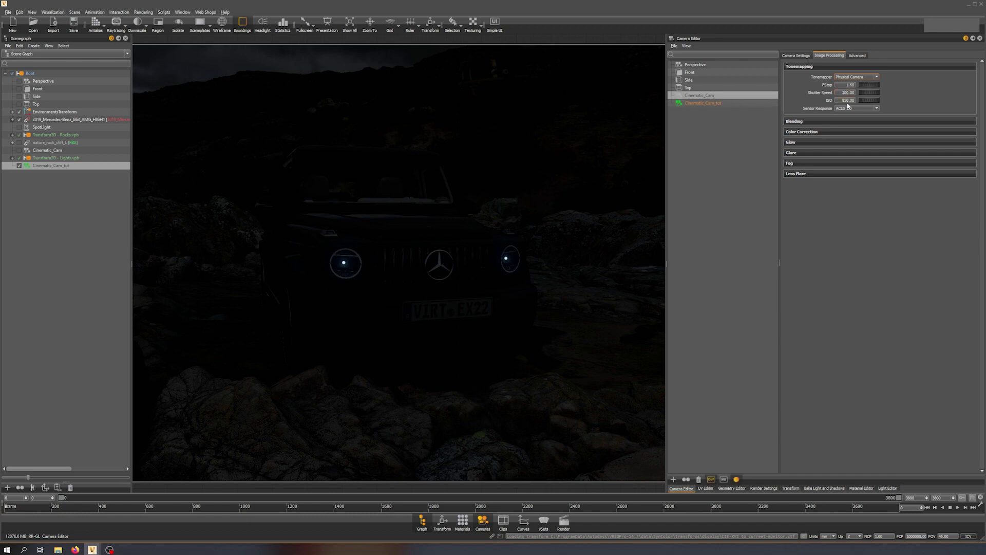
- Check the FStop of Cinematic_Cam and set Cinematic_Cam_tut's tonemapping FStop to 1.8
left_click(713, 103)
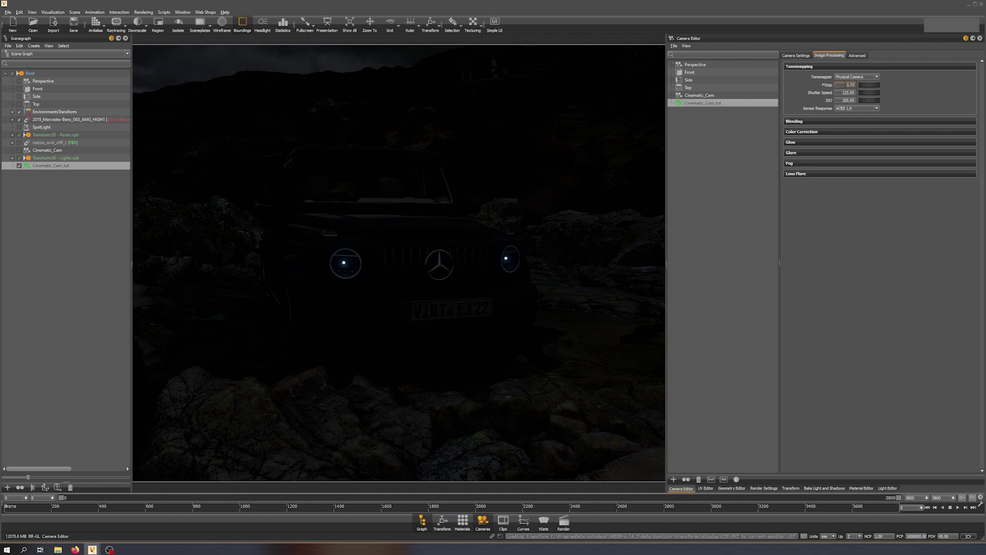
left_click(710, 96)
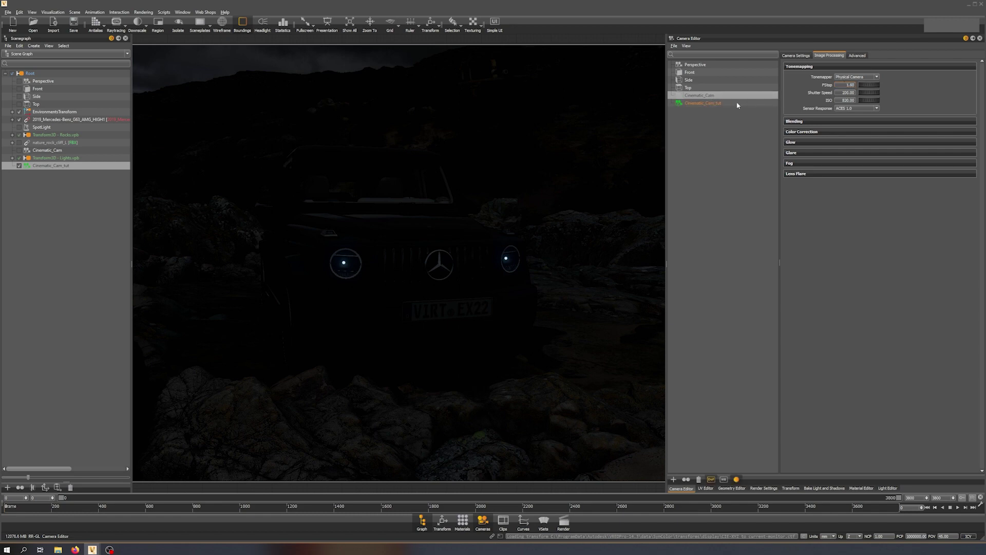
left_click(738, 104)
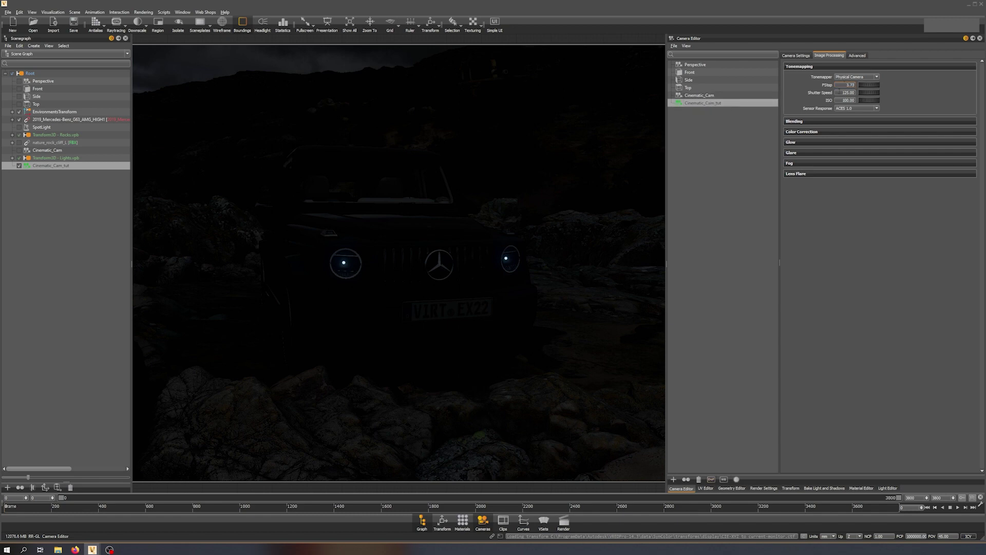
double_click(848, 85)
type("1.8")
key("Return")
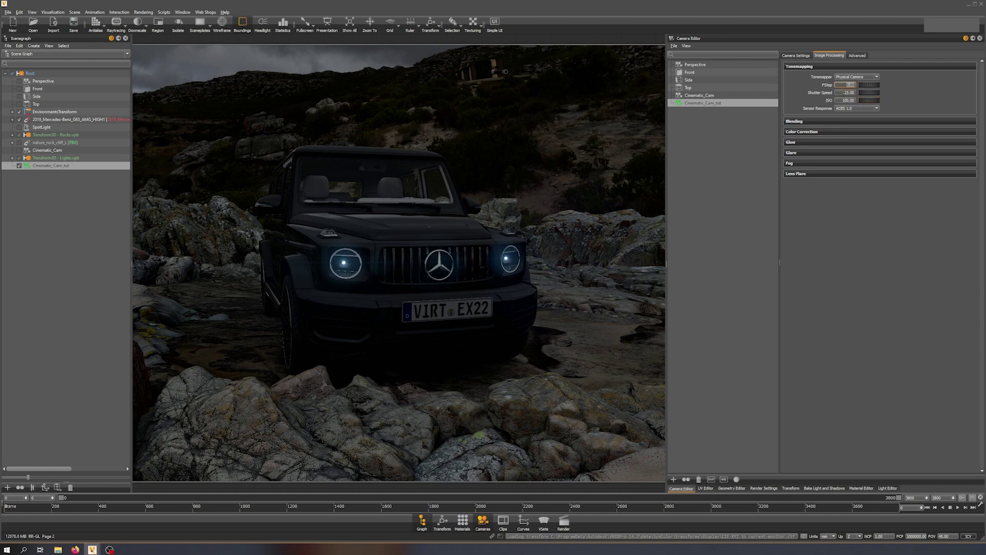
- Check Cinematic_Cam's shutter speed and set Cinematic_Cam_tut's tonemapping Shutter Speed to 200
left_click(724, 95)
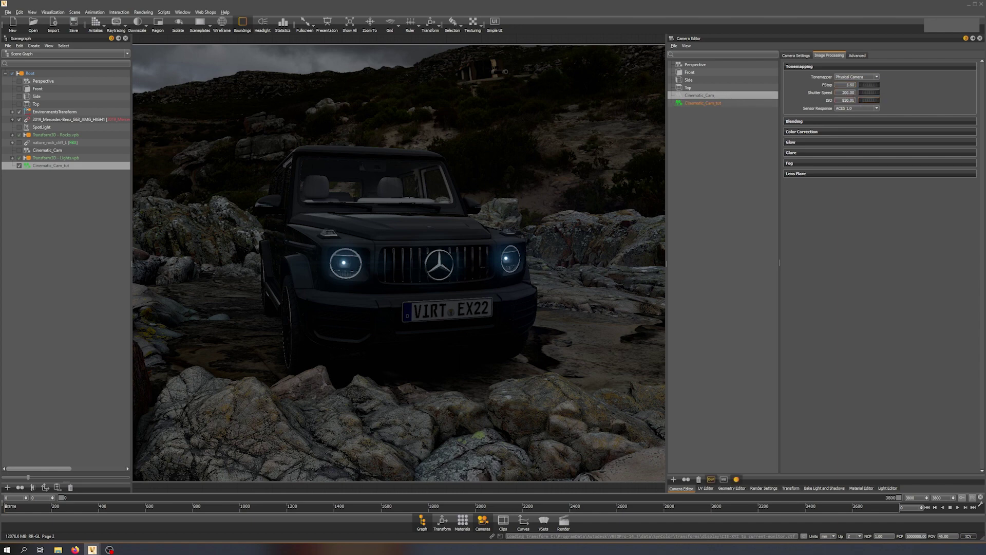
left_click(735, 104)
double_click(845, 93)
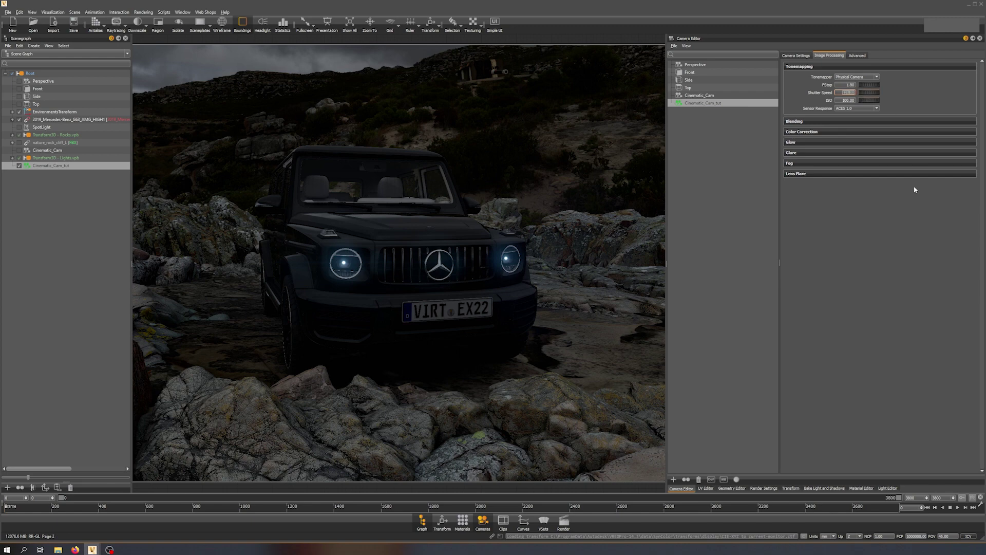
type("200")
key("Return")
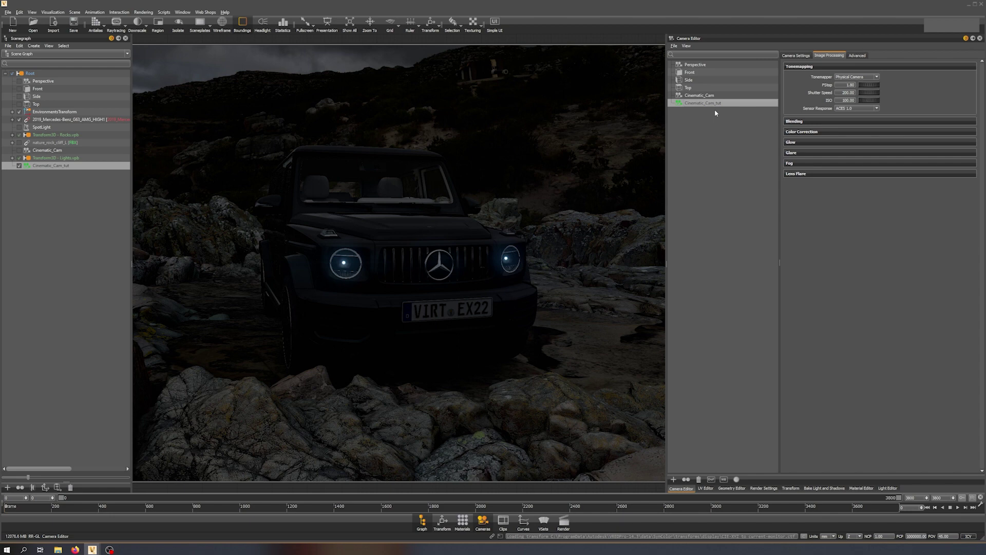
- Raise Cinematic_Cam_tut's tonemapping ISO to brighten the image close to Cinematic_Cam's exposure
key("Tab")
type("400")
key("Return")
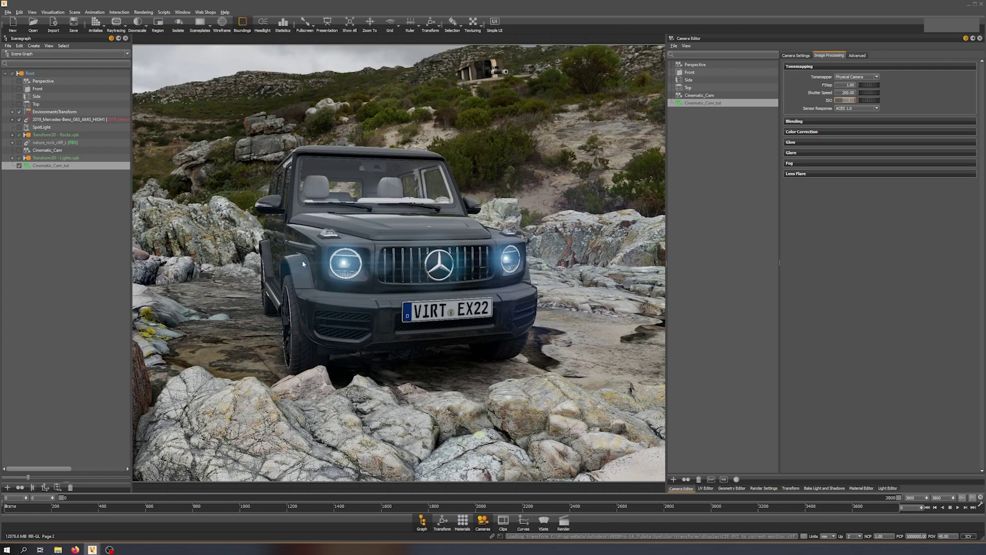
- Compare the exposure of Cinematic_Cam with Cinematic_Cam_tut, leaving Cinematic_Cam_tut as the active camera
left_click(47, 150)
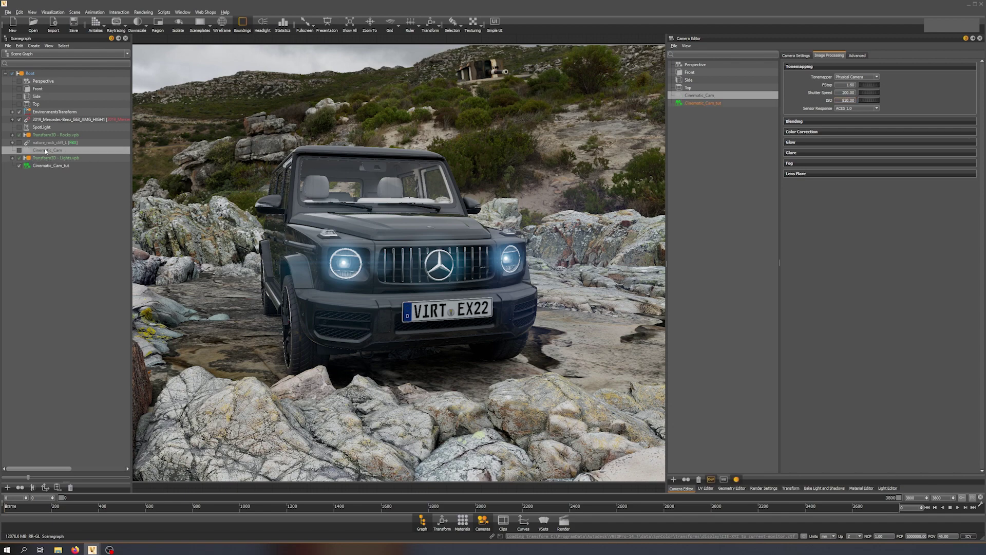
left_click(19, 150)
left_click_drag(308, 231, 417, 232)
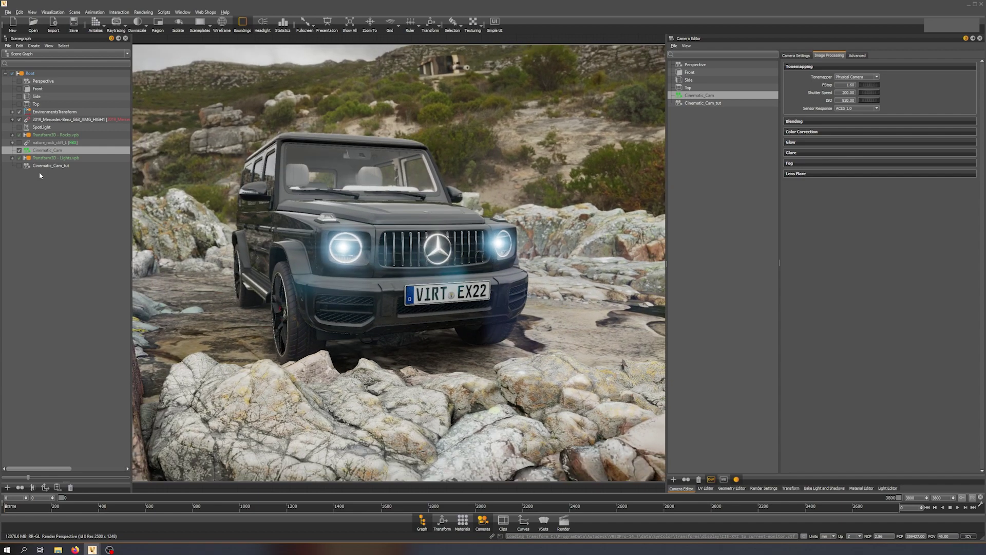
left_click(19, 165)
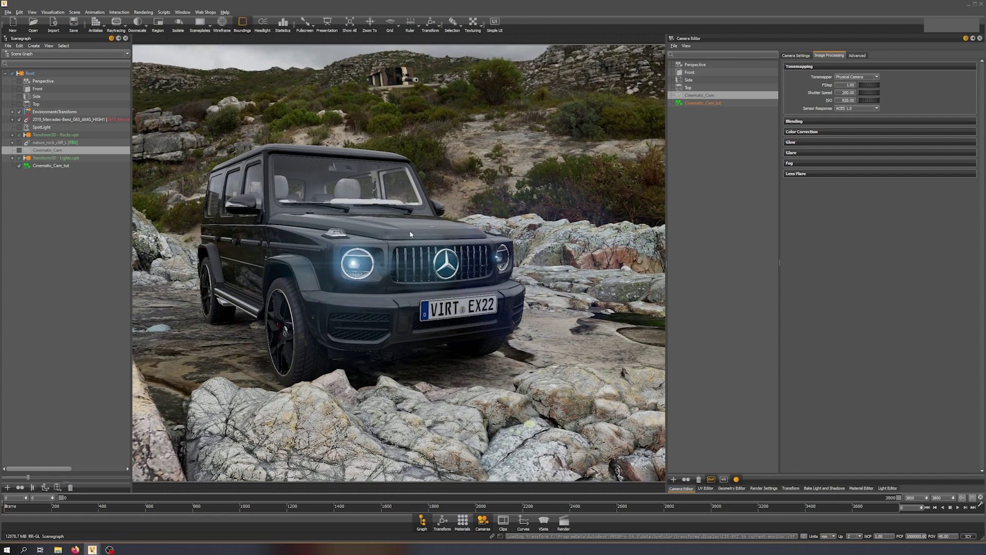
- Set Cinematic_Cam_tut's Field of View to 28 degrees in its general camera settings
left_click(703, 102)
left_click(796, 55)
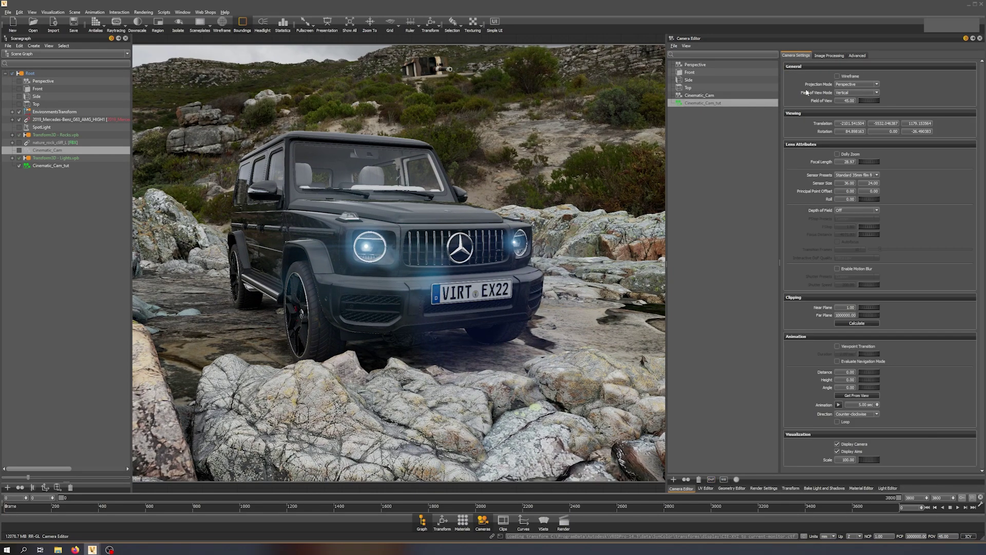
left_click(717, 103)
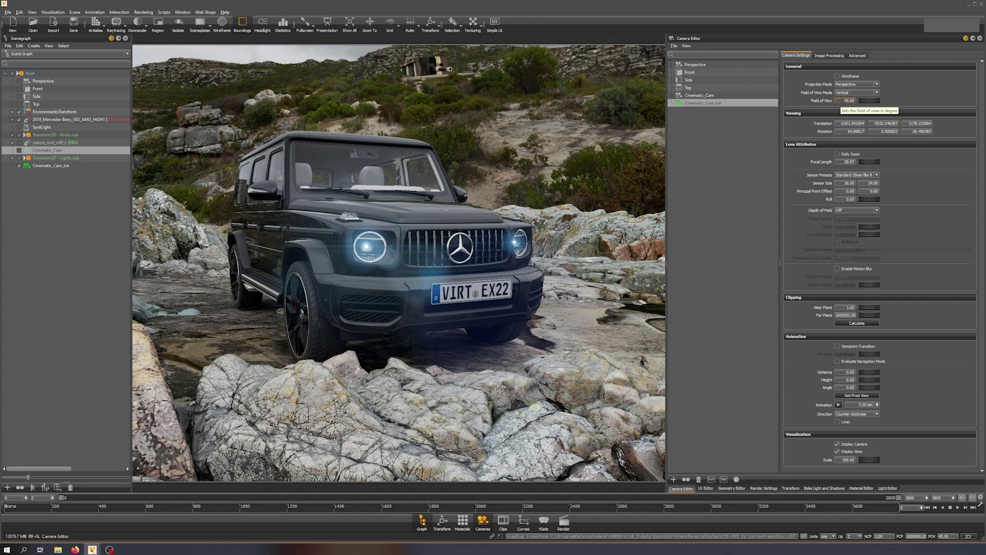
double_click(837, 101)
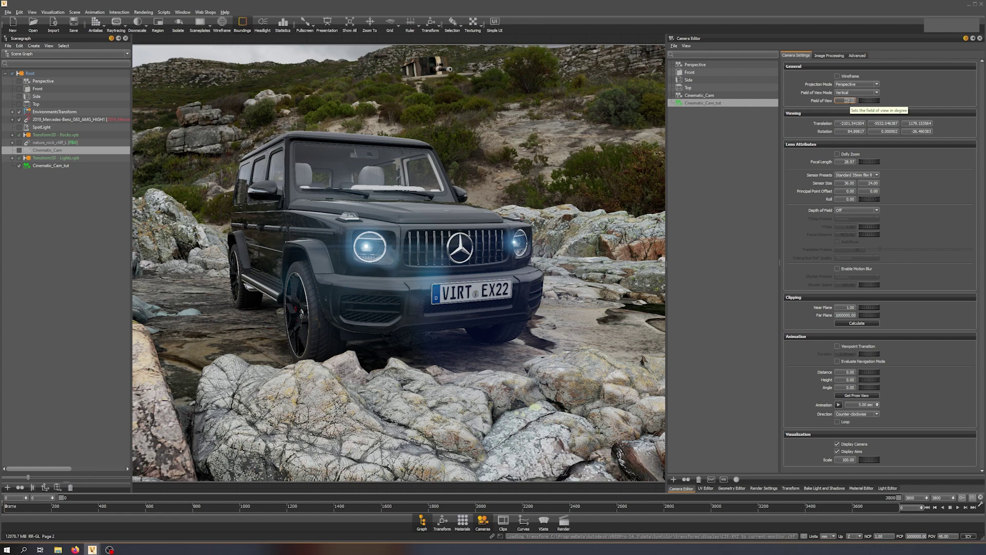
type("28")
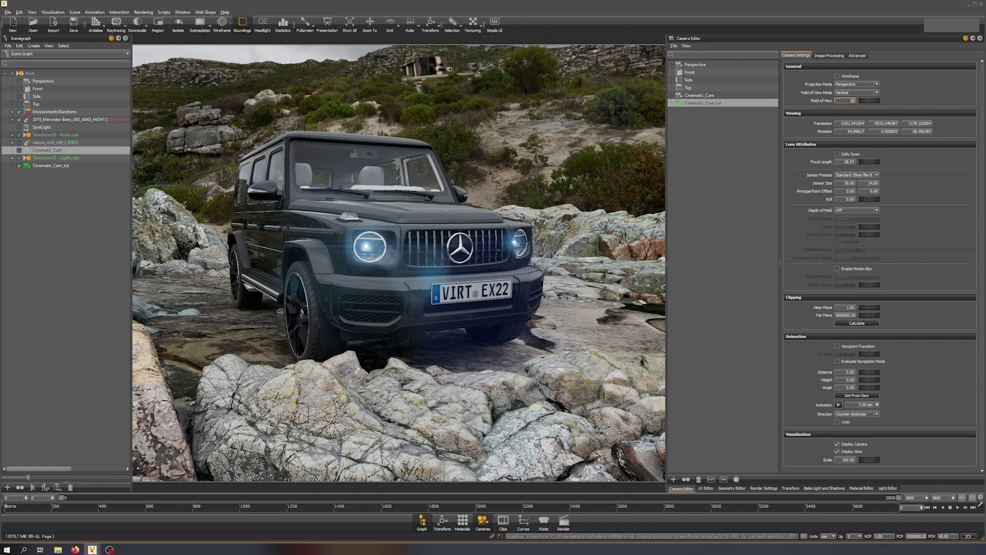
key("Return")
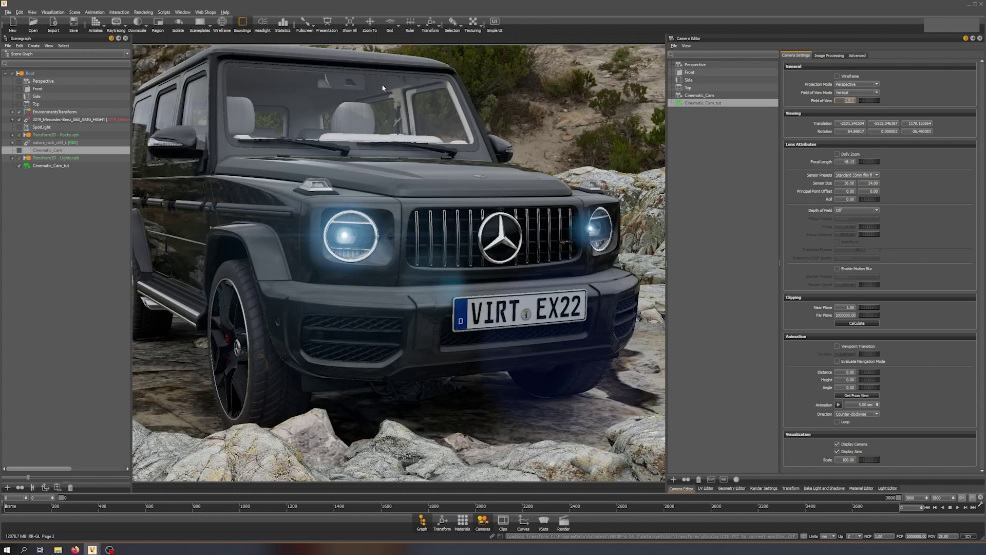
- Fix the render window size at 1280x720 (16:9) and reframe Cinematic_Cam_tut with more space around the vehicle
left_click(184, 12)
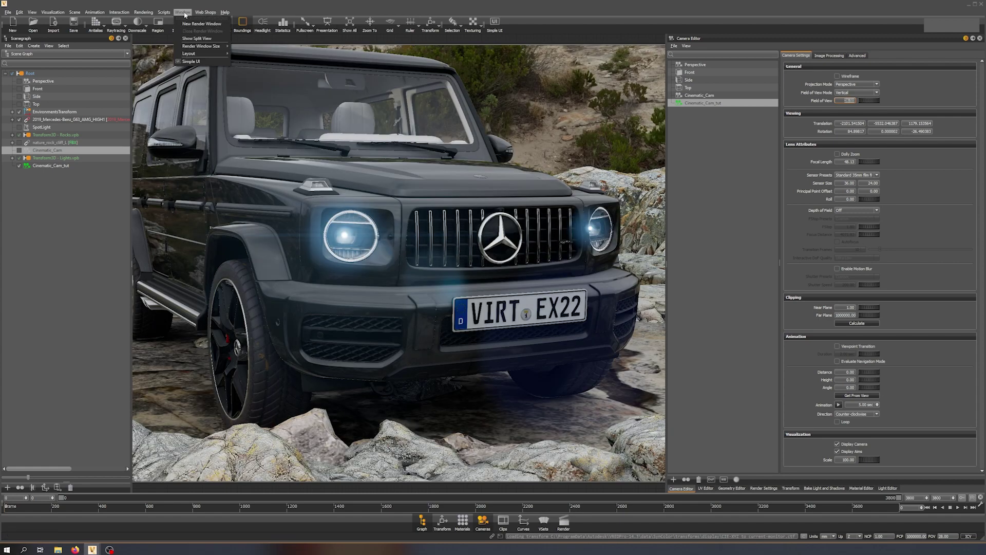
mouse_move(203, 46)
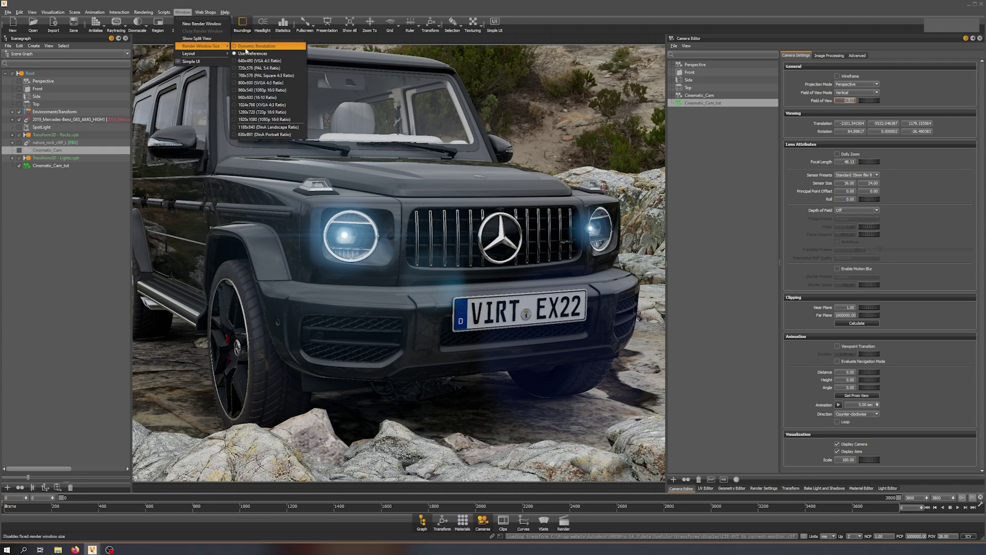
left_click(279, 114)
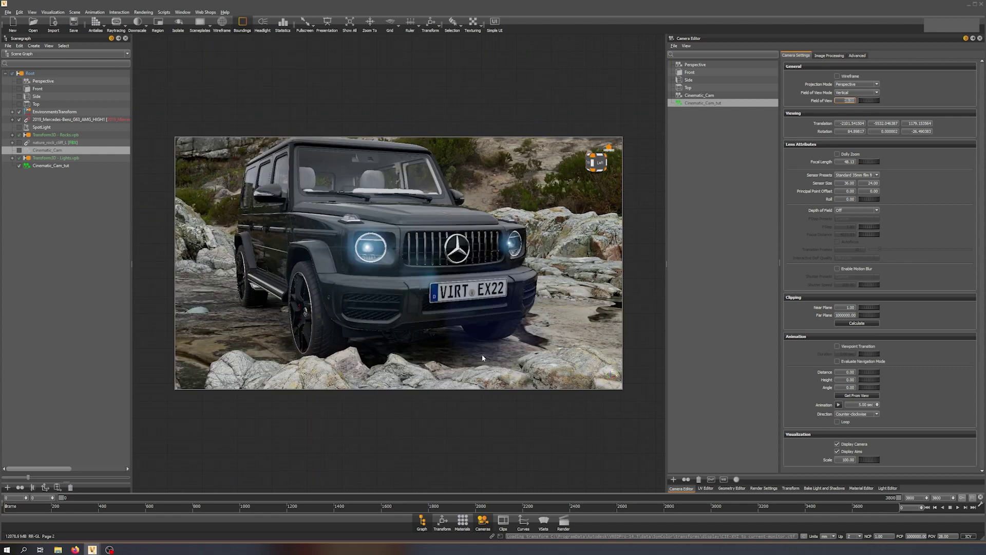
scroll(436, 249, "down", 3)
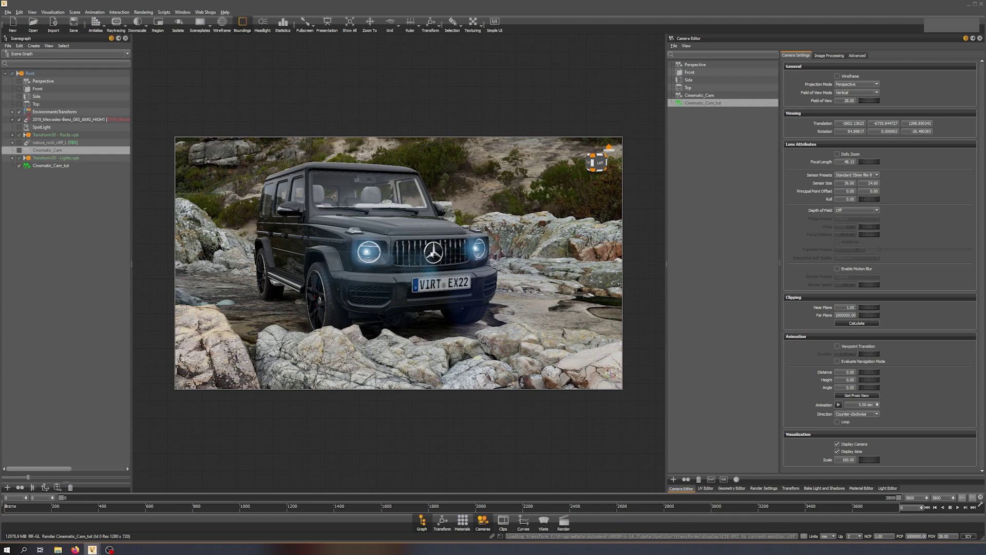
mouse_move(429, 257)
left_mouse_down()
mouse_move(421, 250)
mouse_move(428, 260)
left_mouse_up()
middle_click_drag(416, 252, 422, 257)
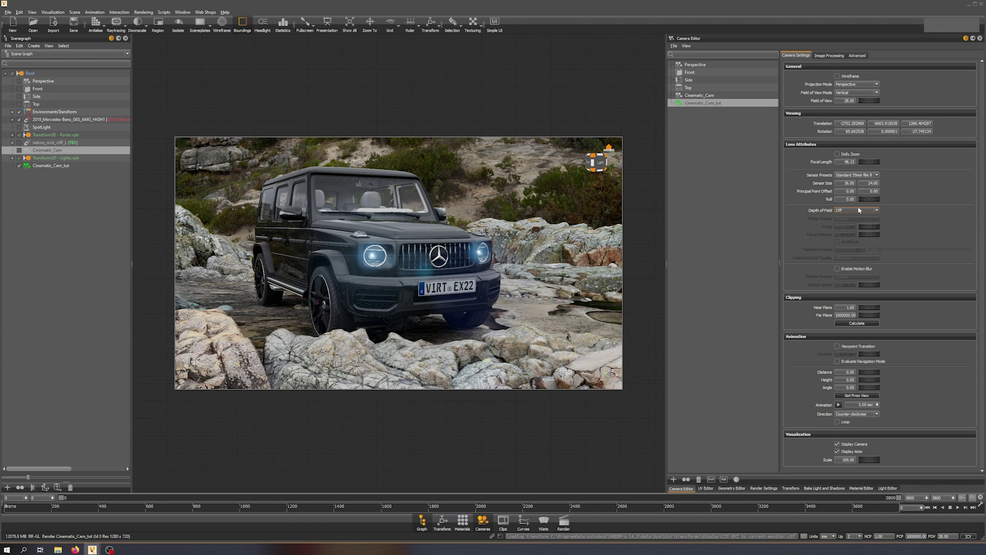
- Set Cinematic_Cam_tut's Depth of Field to Always and slightly adjust the camera's framing of the vehicle
left_click(829, 55)
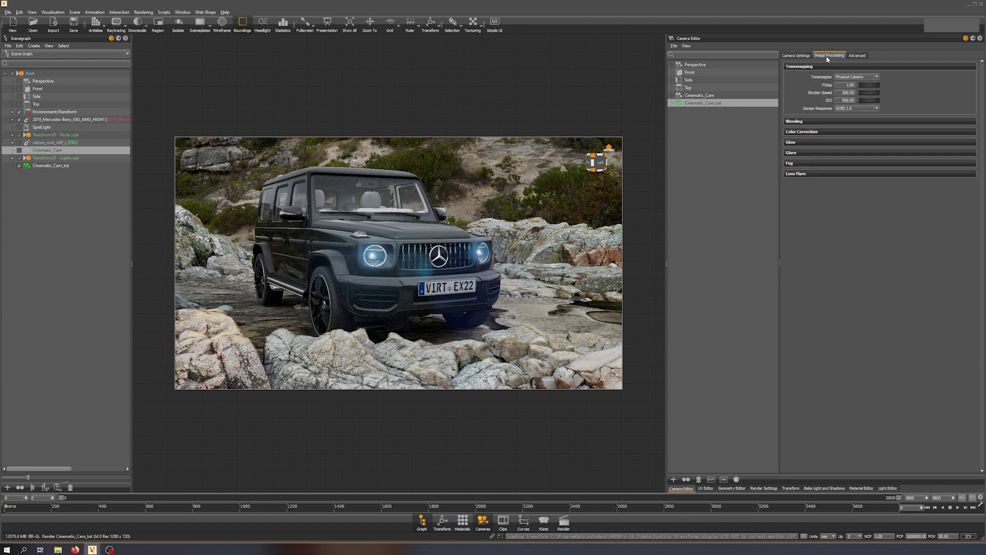
left_click(798, 55)
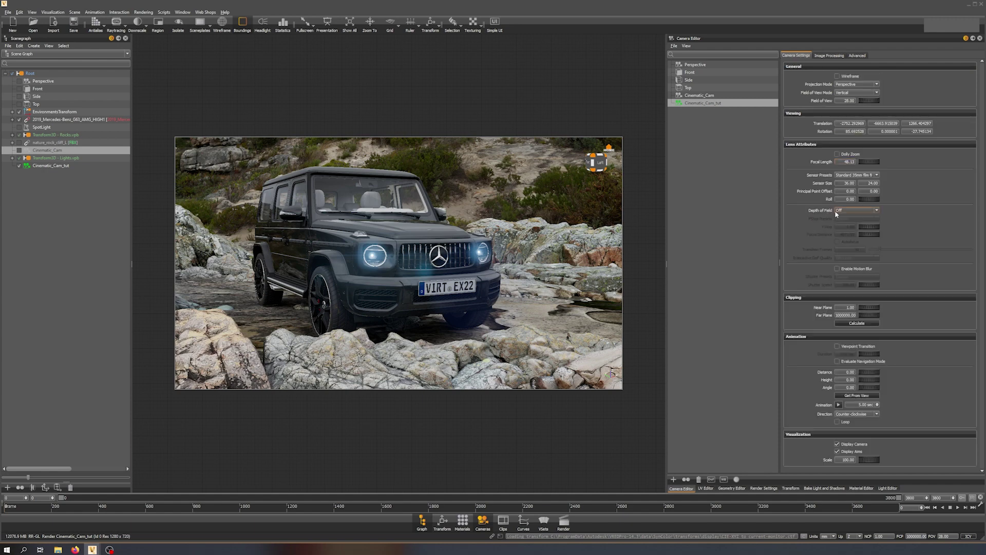
left_click(848, 212)
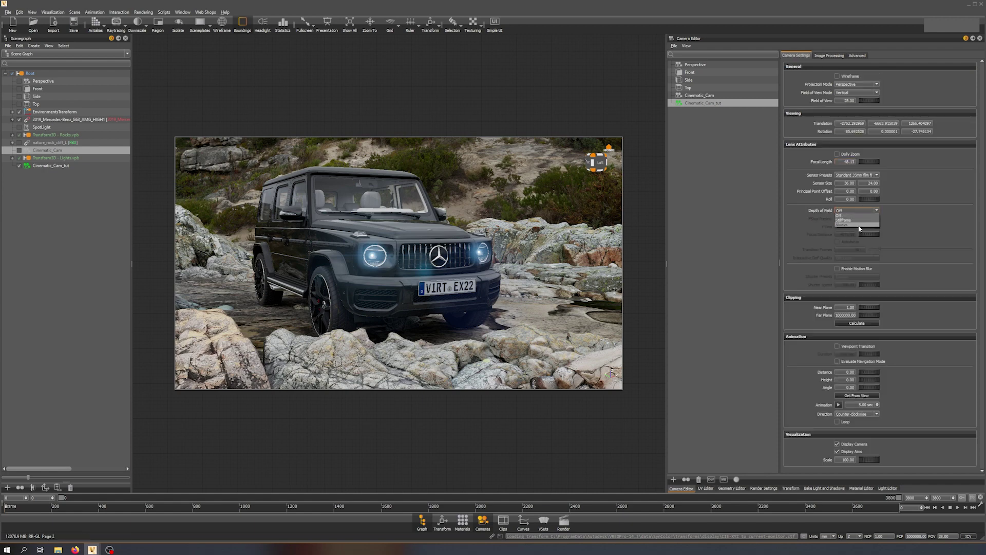
left_click(827, 55)
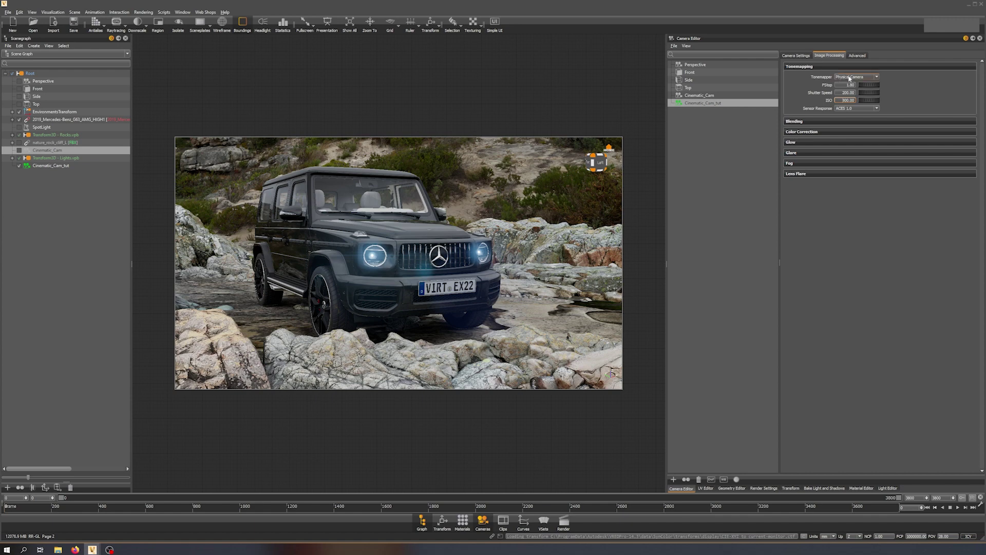
left_click(799, 55)
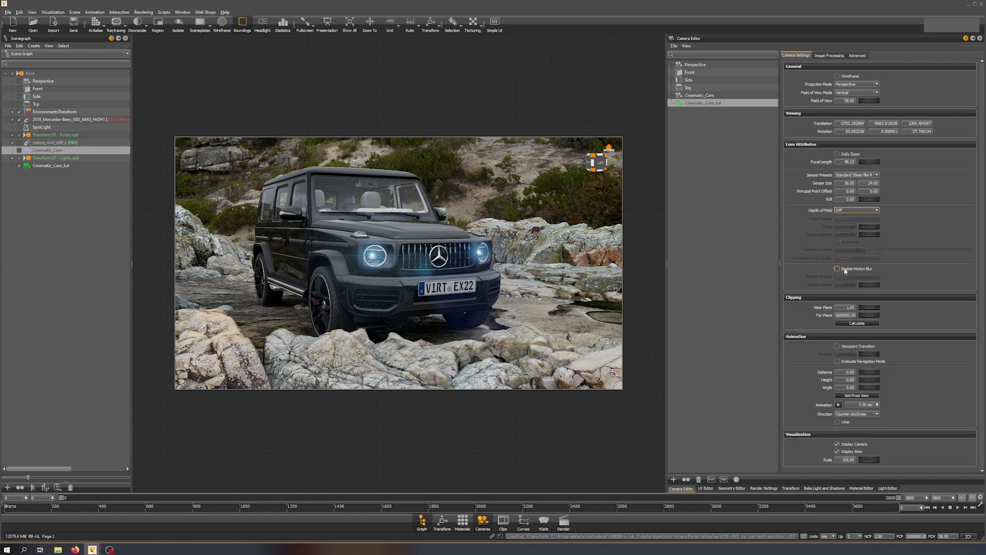
left_click(851, 210)
left_click(855, 224)
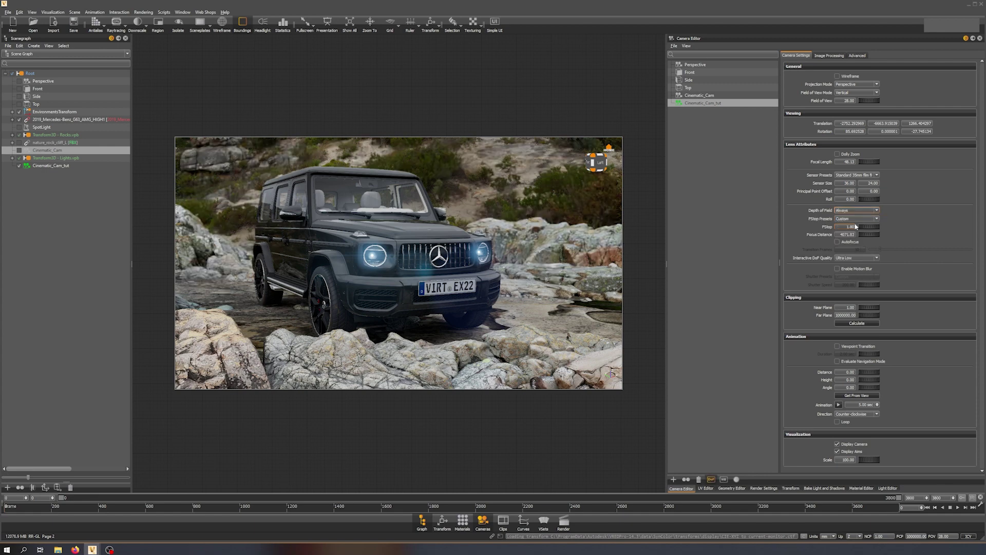
middle_click_drag(409, 254, 403, 246)
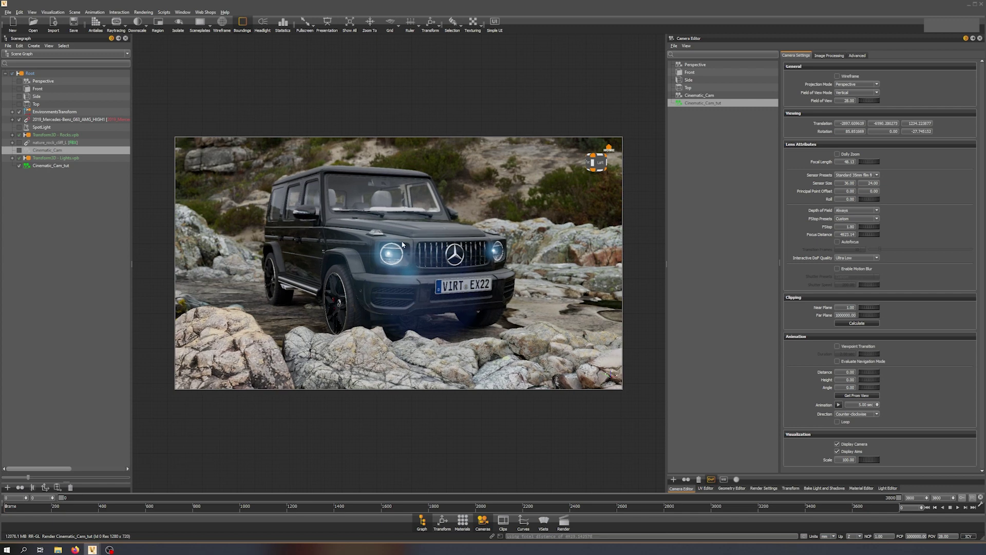
- Review the depth-of-field FStop presets and the tonemapping FStop of Cinematic_Cam_tut, keeping the preset at Custom
left_click(854, 221)
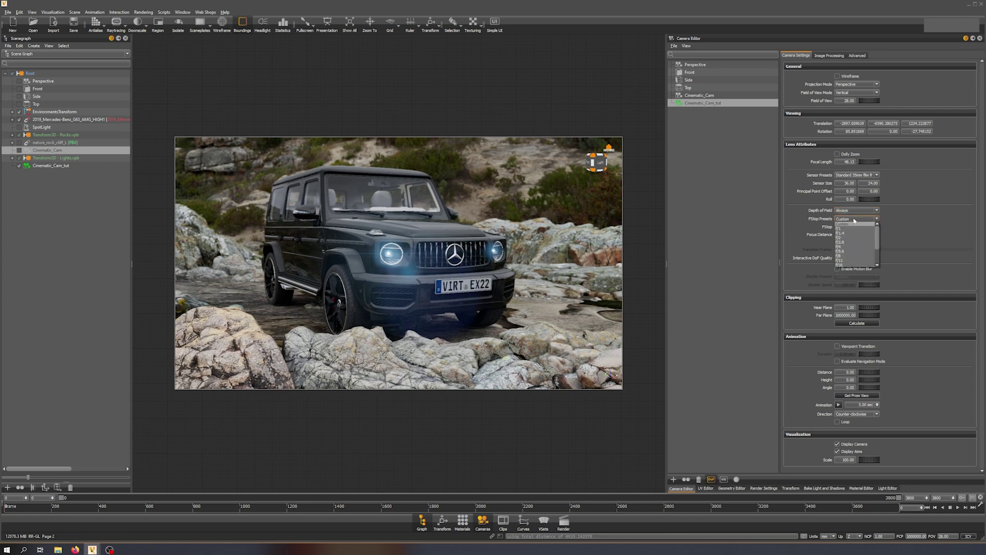
left_click(899, 187)
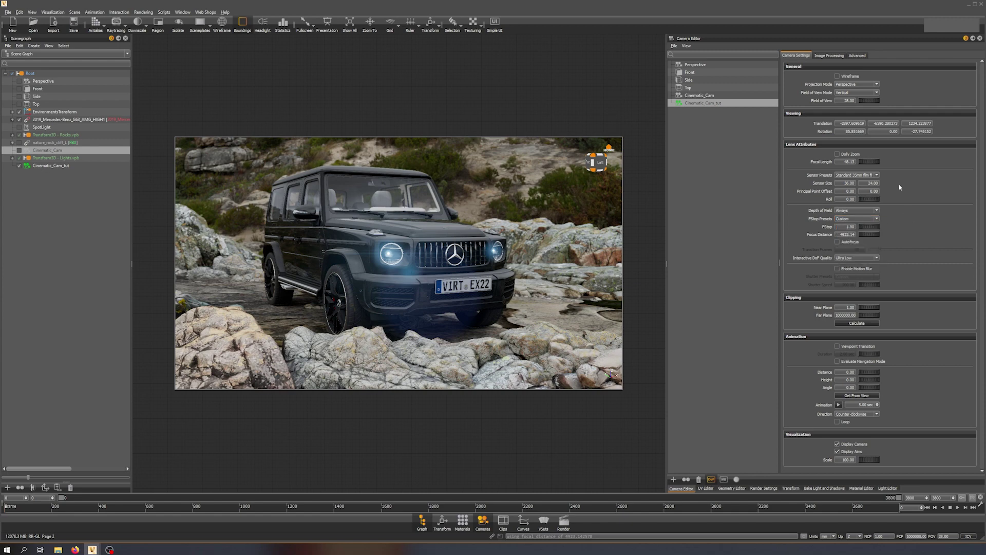
left_click(828, 55)
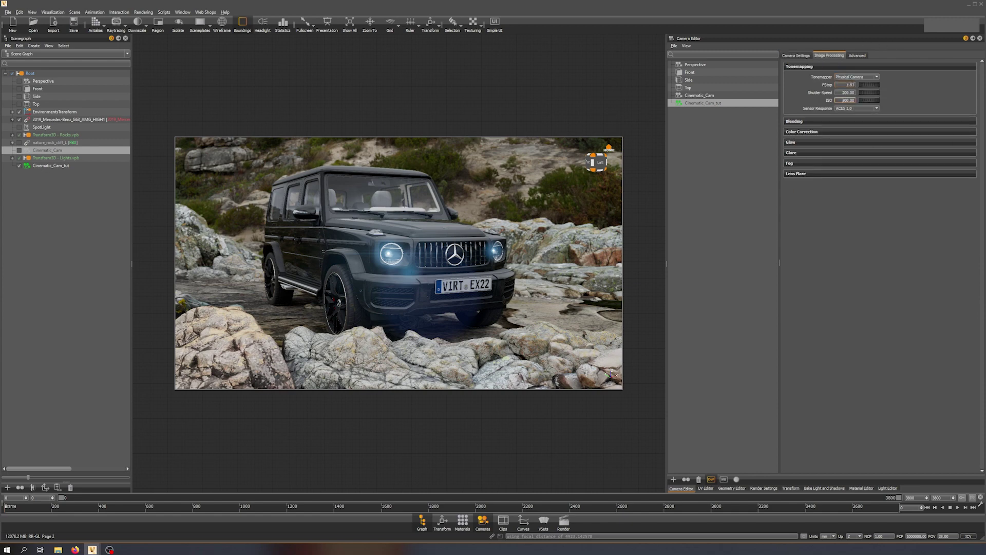
left_click(804, 55)
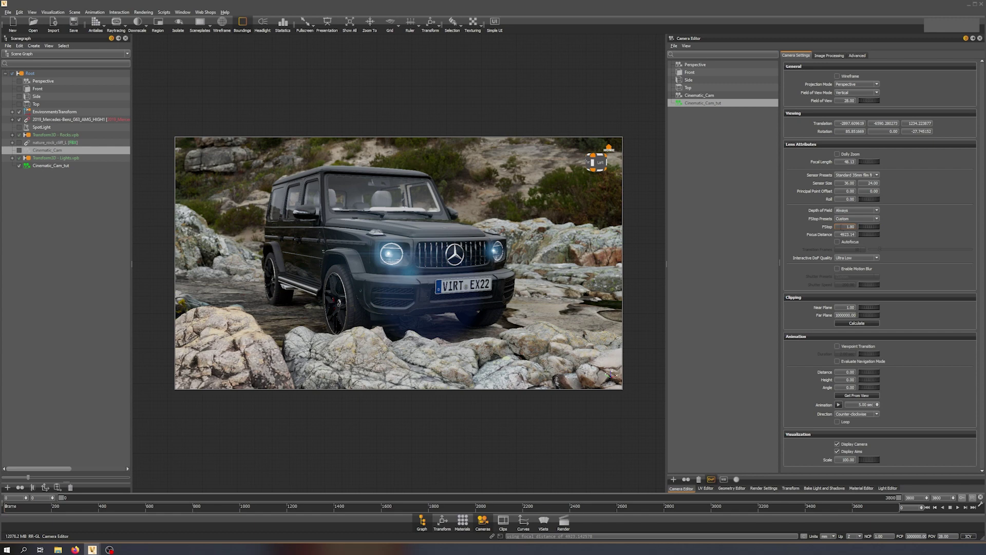
left_click(857, 219)
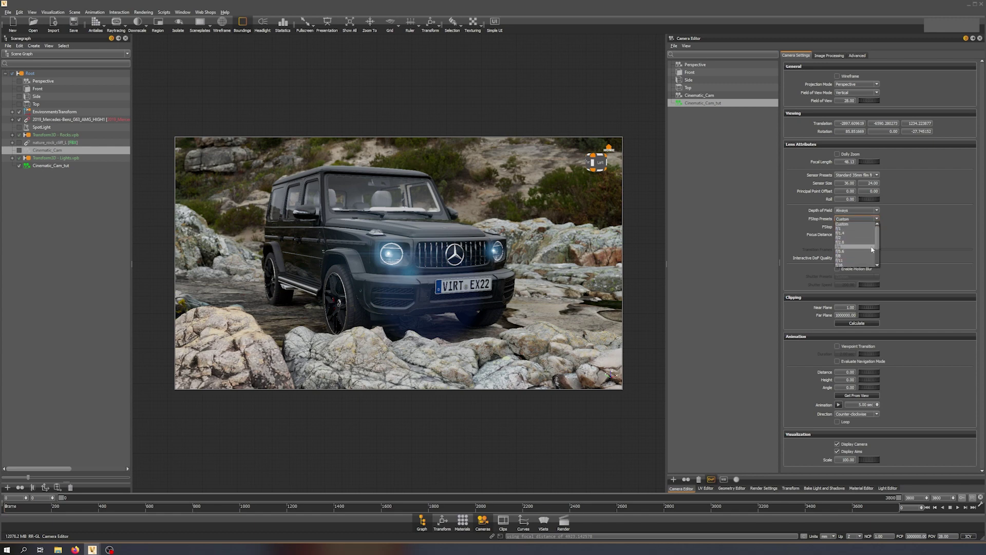
left_click(929, 225)
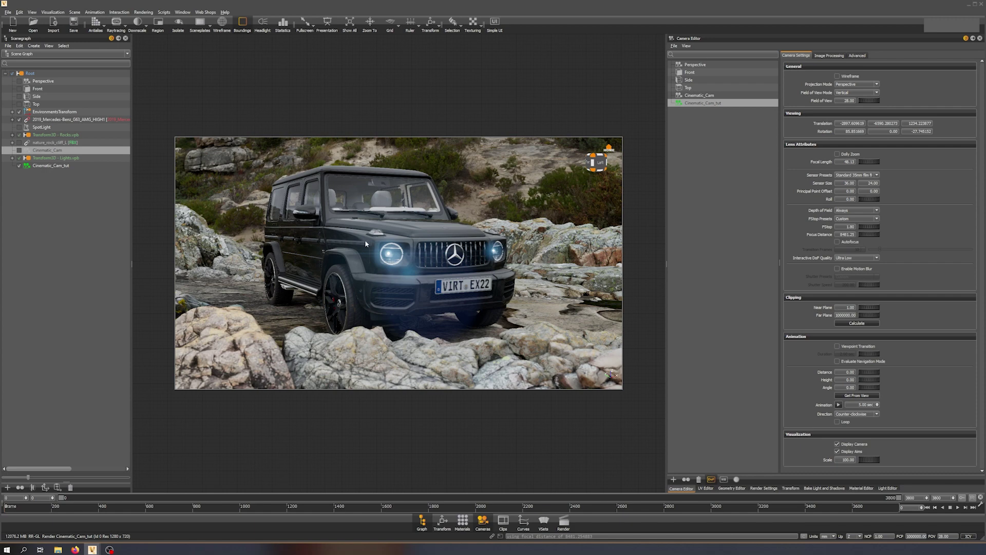
- Focus Cinematic_Cam_tut on the vehicle's front grille and enable Autofocus, testing the focus from several camera positions
left_click(453, 247)
left_click(837, 242)
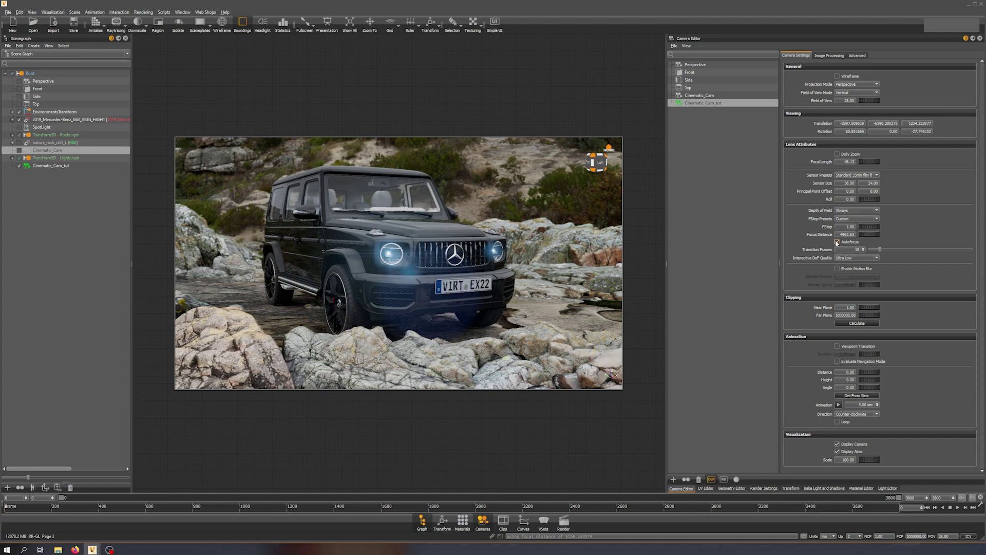
left_click_drag(438, 255, 705, 270)
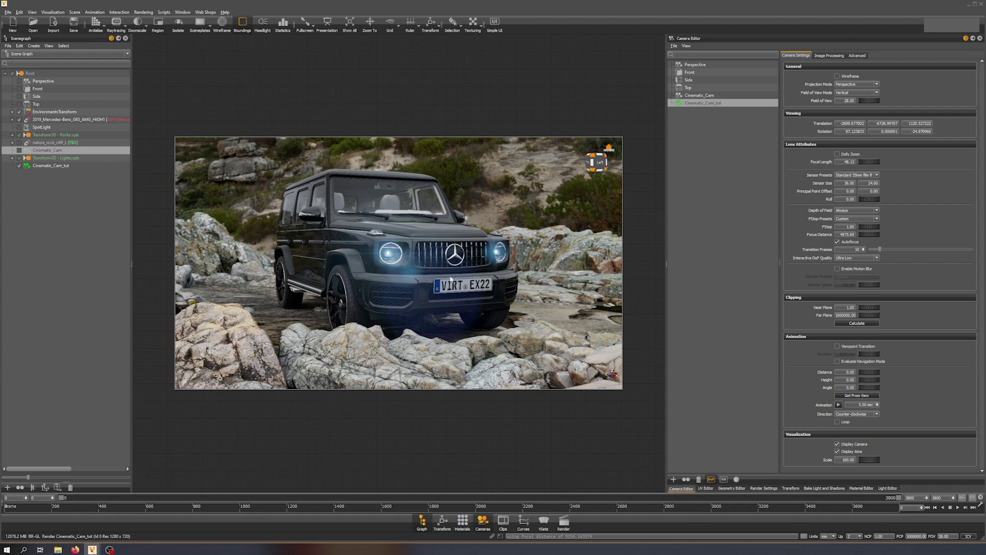
left_click_drag(451, 279, 566, 266)
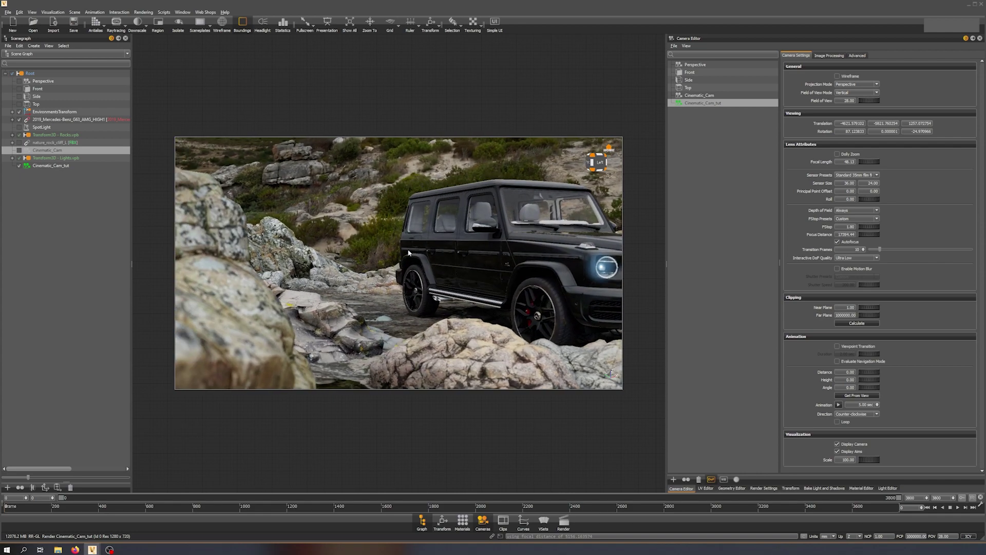
left_click_drag(543, 267, 382, 233)
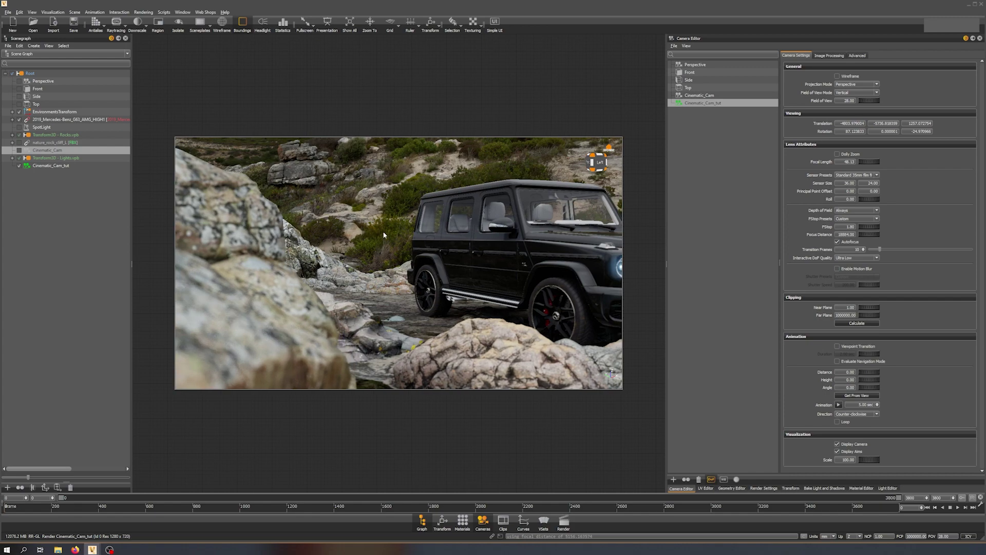
left_click_drag(503, 243, 446, 288)
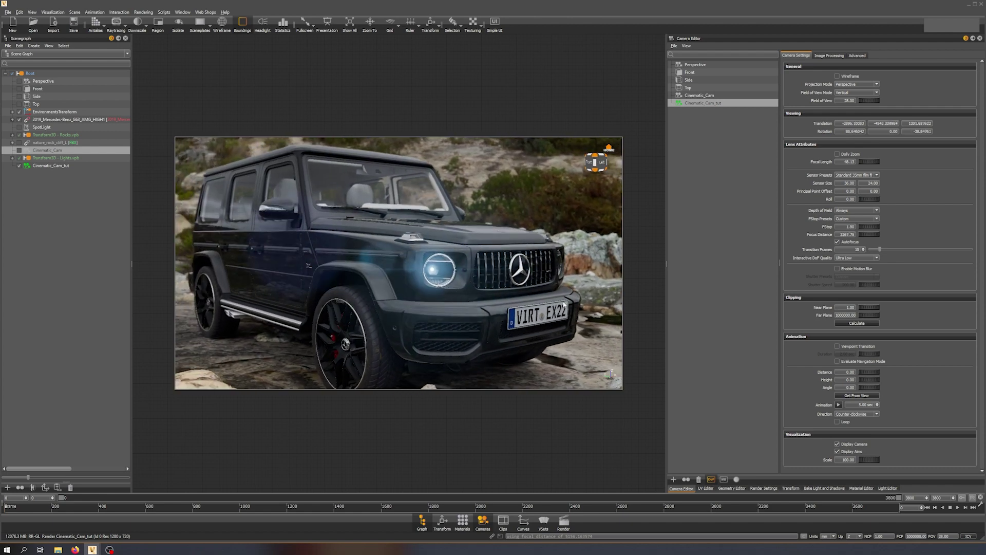
- Set Cinematic_Cam_tut's Interactive DoF Quality to Medium and match its autofocus Transition Frames to Cinematic_Cam's value of 55
left_click(861, 258)
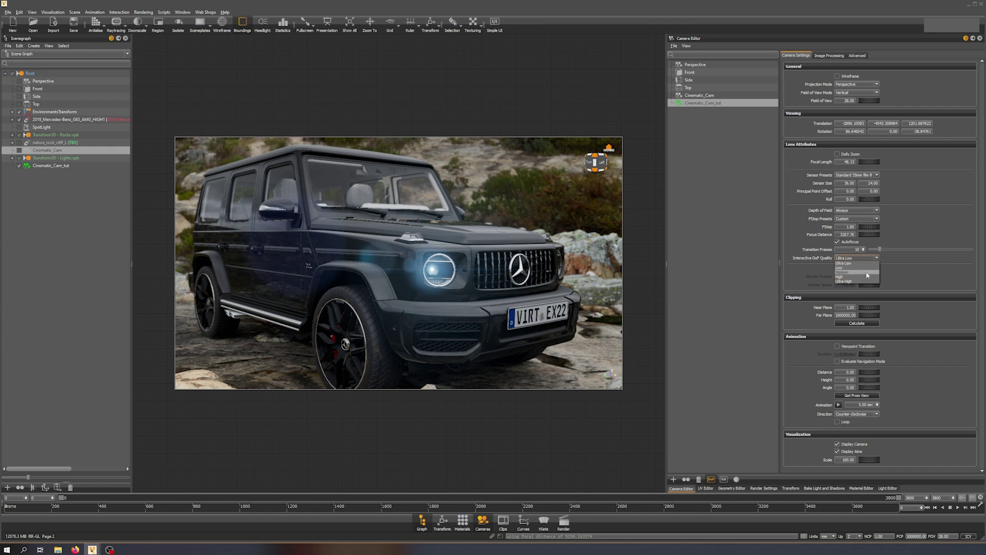
left_click(868, 272)
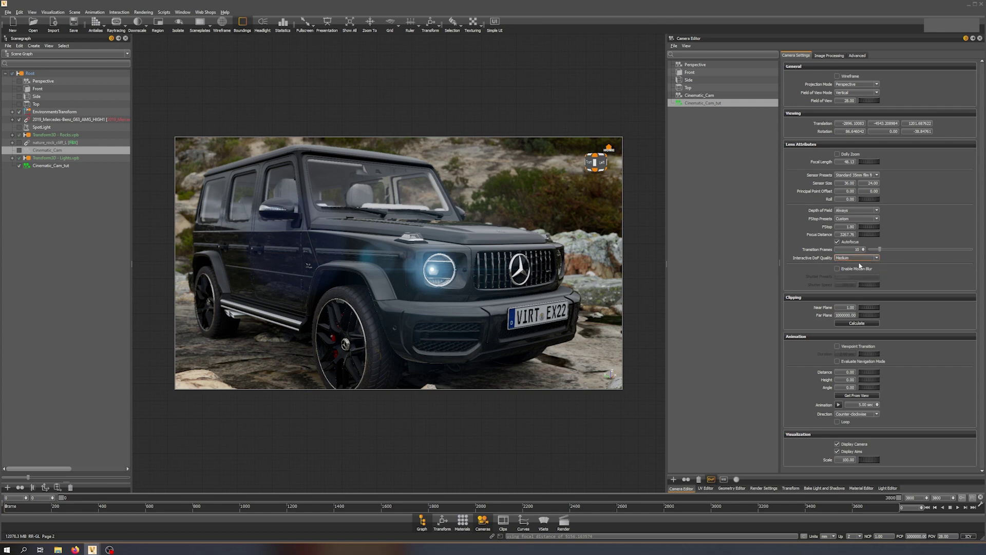
left_click(698, 95)
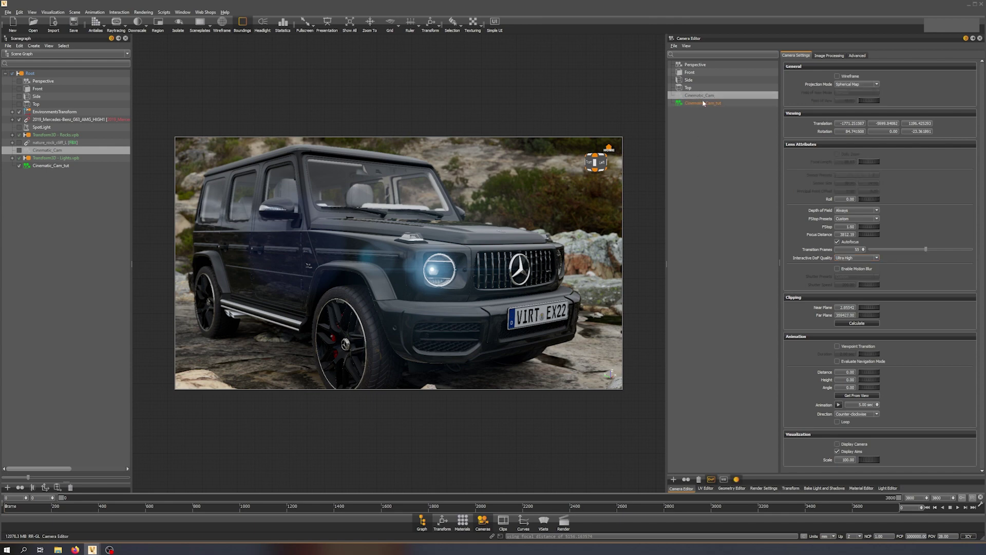
left_click(703, 104)
left_click(850, 249)
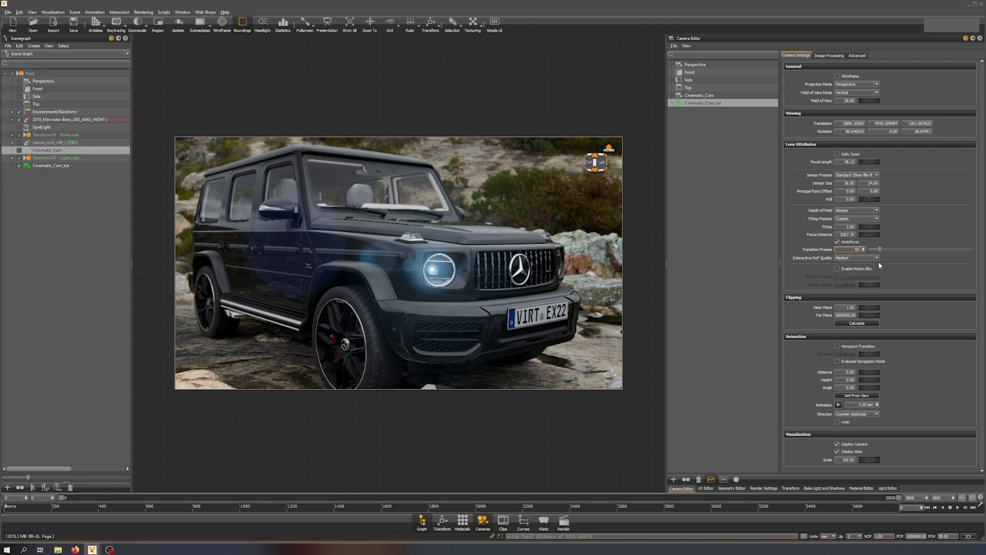
- Orbit Cinematic_Cam_tut around the vehicle's front to test the autofocus transition, and set Interactive DoF Quality to Ultra High
middle_click_drag(360, 229, 467, 264)
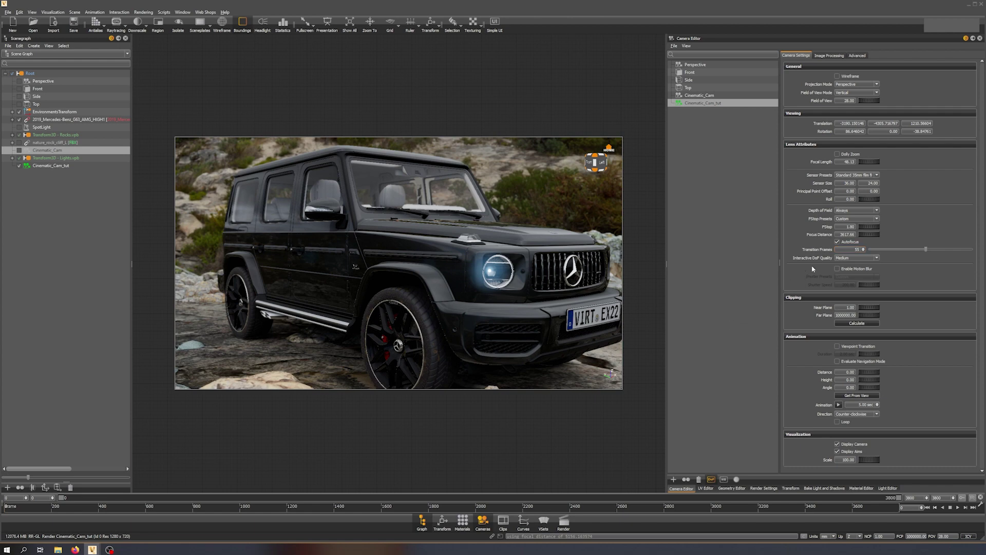
left_click_drag(616, 292, 501, 279)
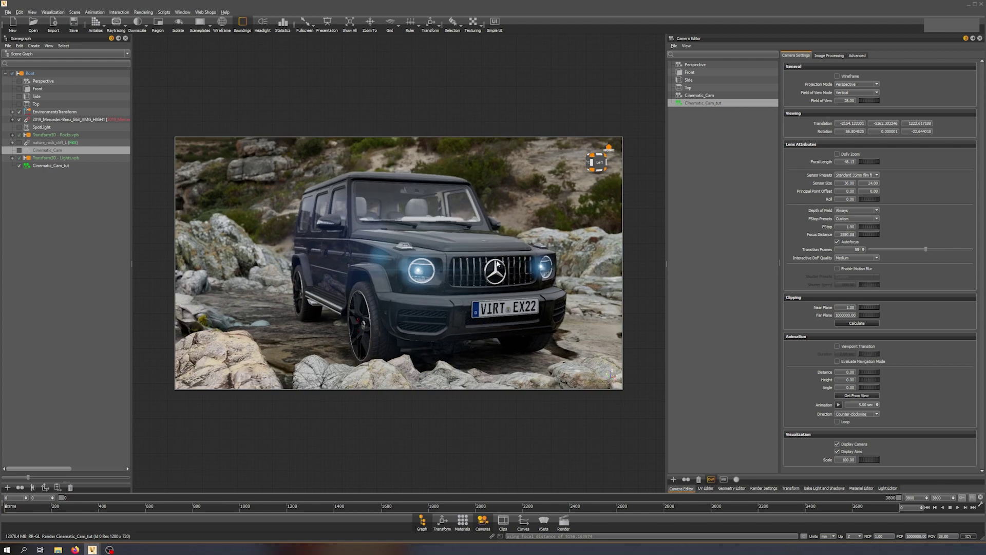
middle_click_drag(478, 270, 442, 287)
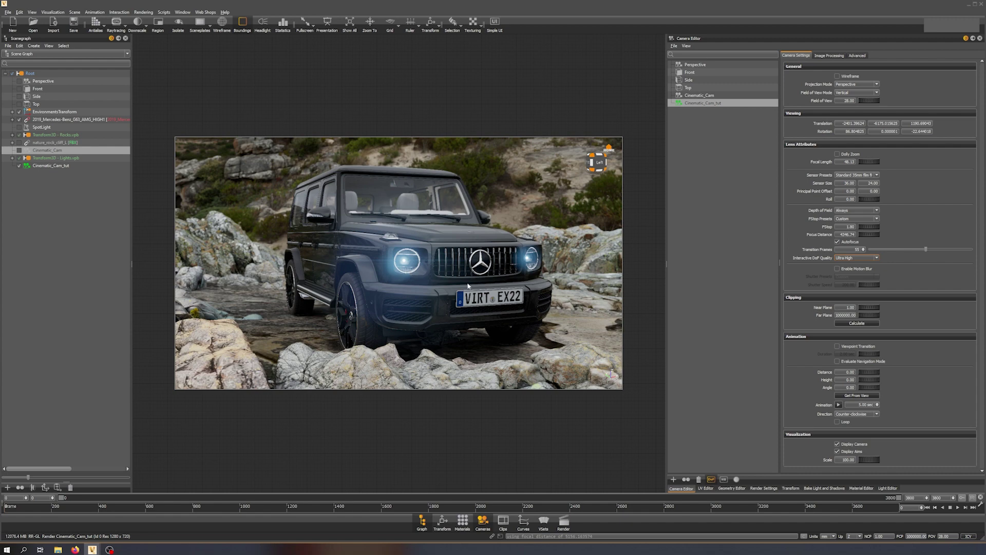
- Set Cinematic_Cam_tut's Near Plane clipping to 100 and collapse the Clipping, Animation and Visualization settings
left_click(795, 337)
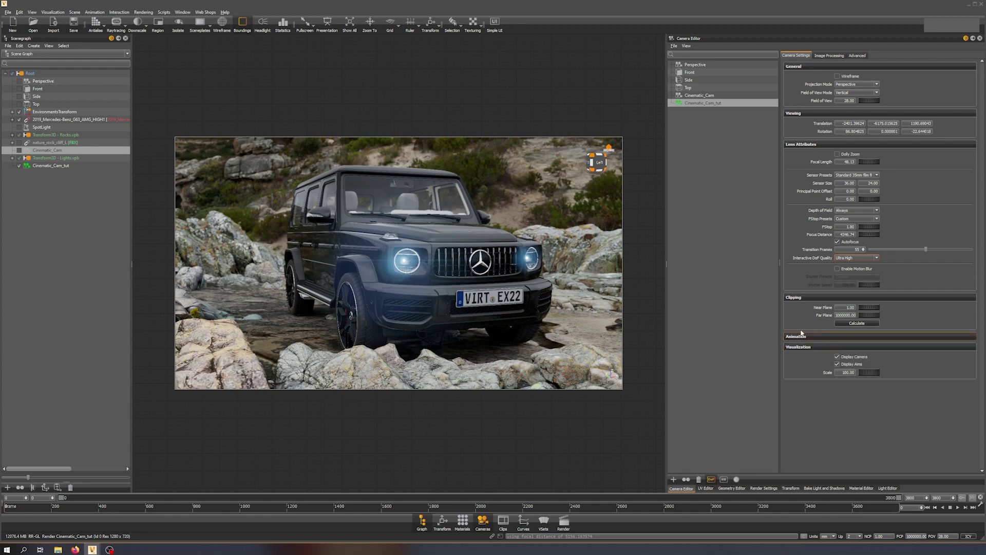
left_click(847, 308)
double_click(847, 308)
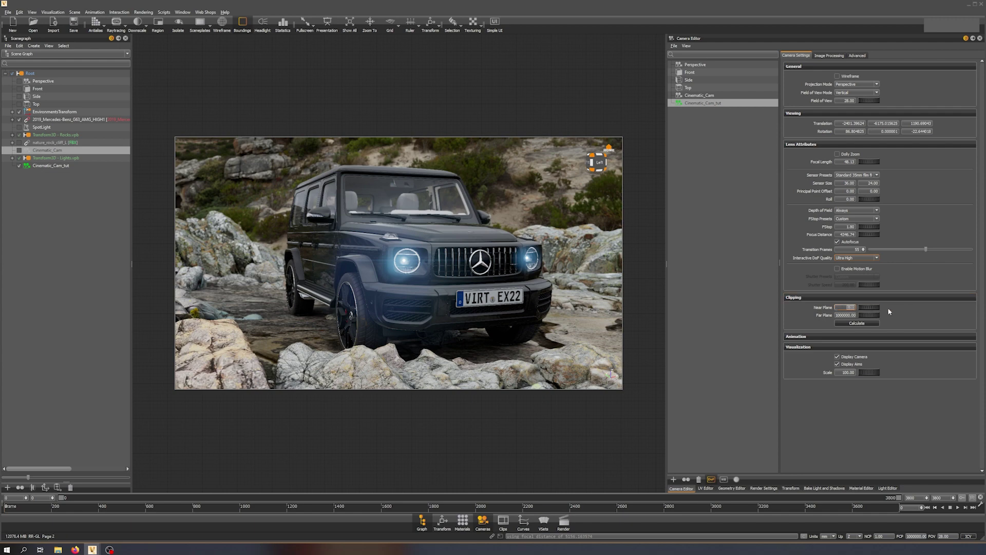
type("100")
key("Return")
type("1")
key("Return")
left_click(803, 296)
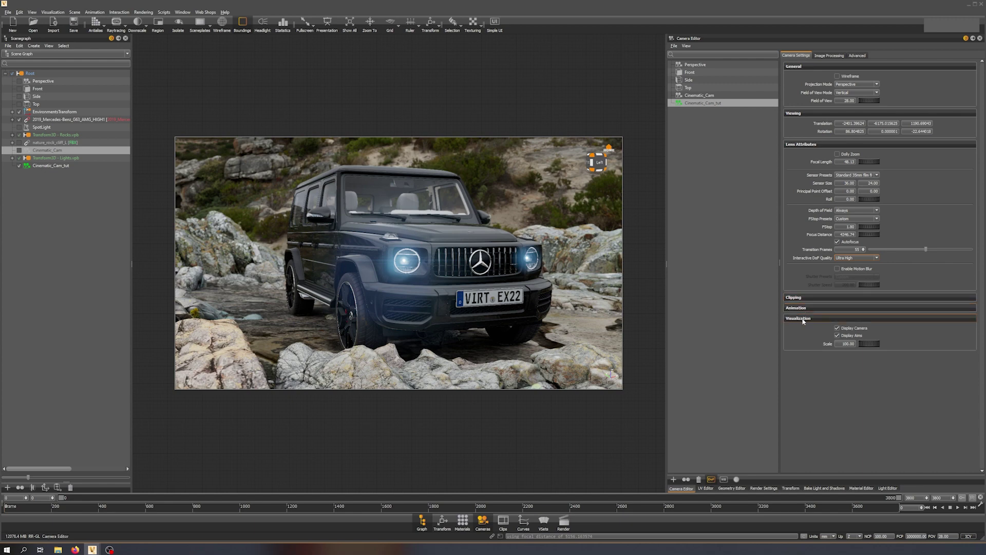
left_click(804, 318)
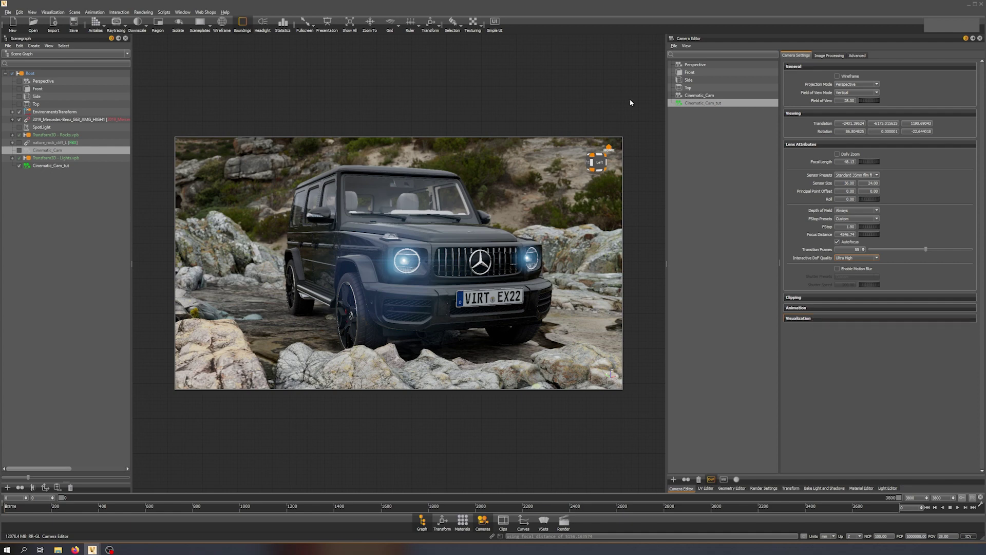
- Compare Cinematic_Cam with Cinematic_Cam_tut through their views and their tonemapping settings
double_click(698, 96)
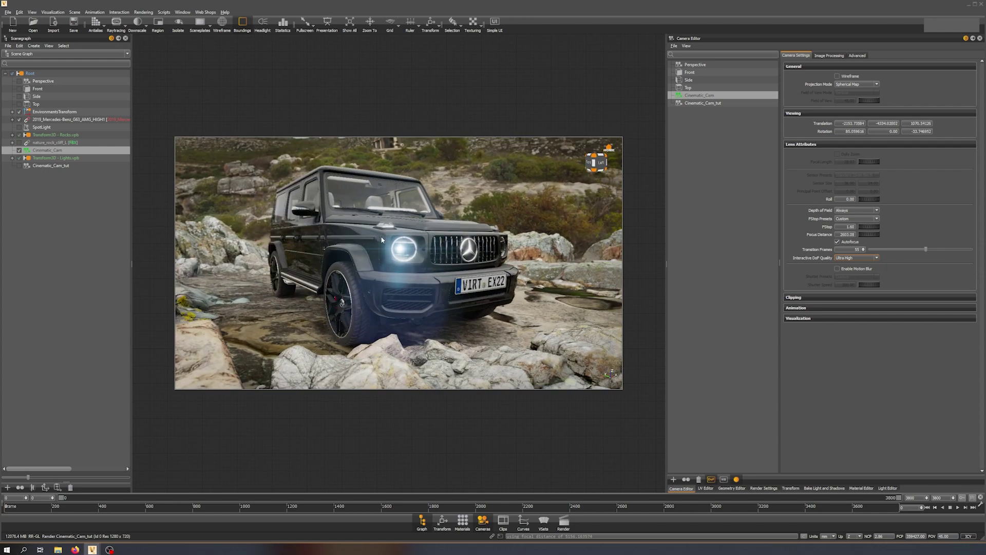
double_click(704, 103)
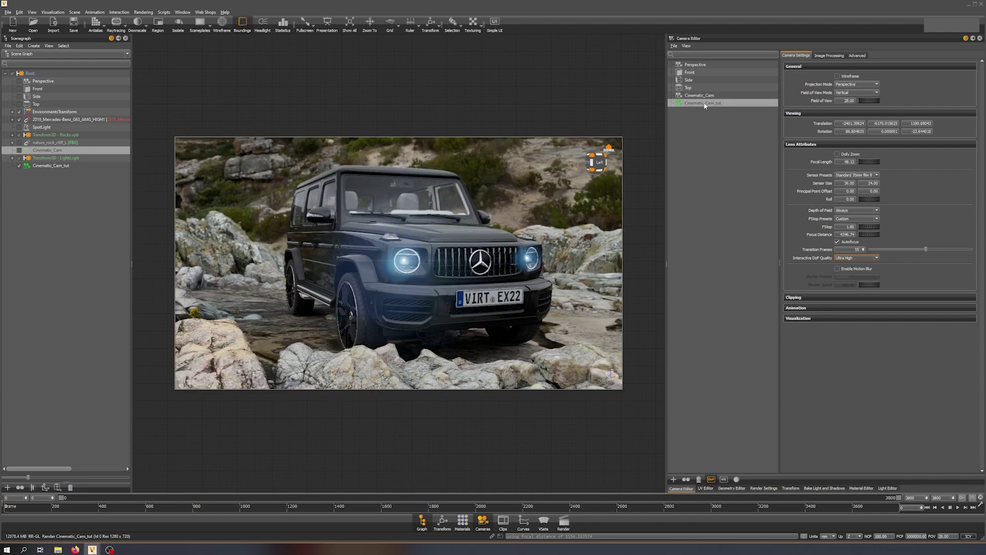
left_click(829, 56)
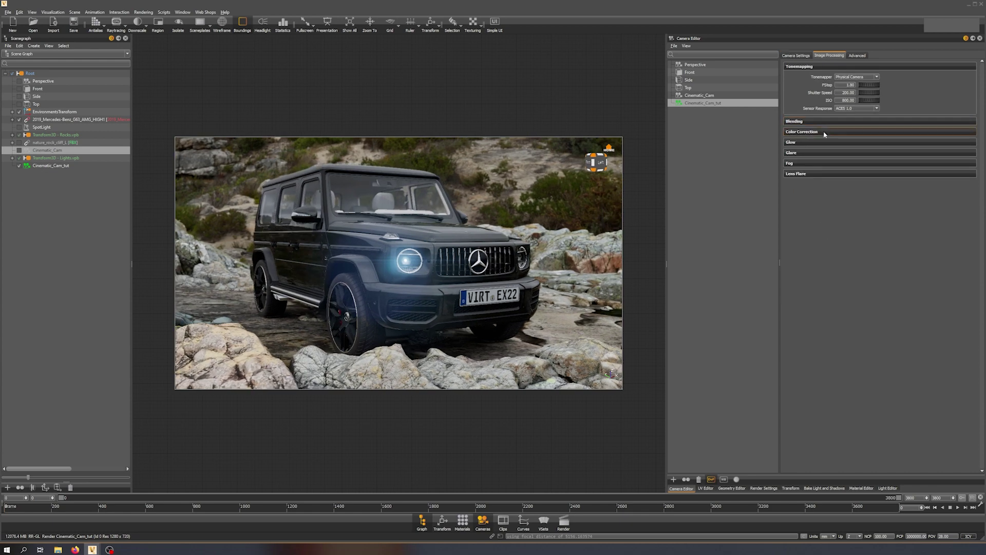
left_click(729, 98)
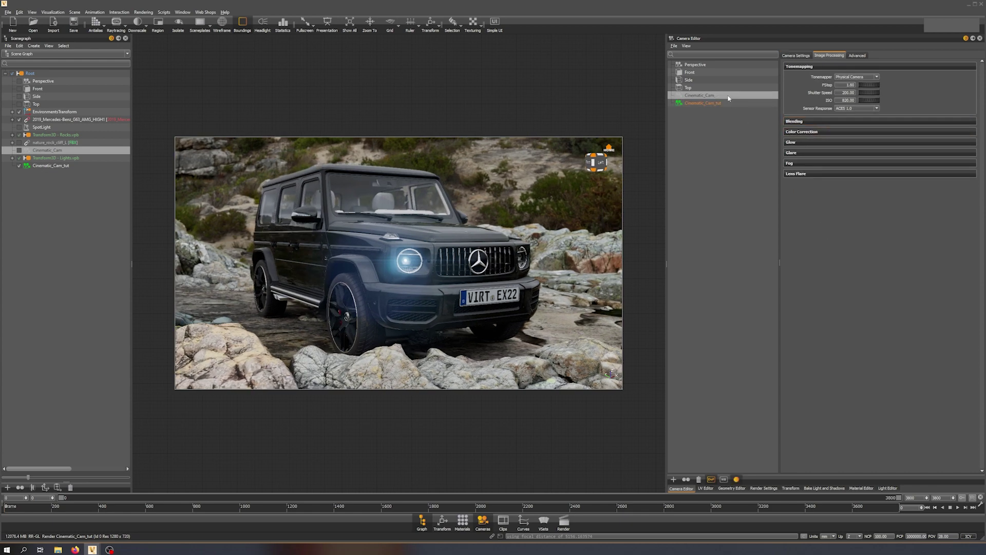
left_click(719, 104)
- Adjust Cinematic_Cam_tut's white balance in Color Correction to match Cinematic_Cam's value
left_click(814, 132)
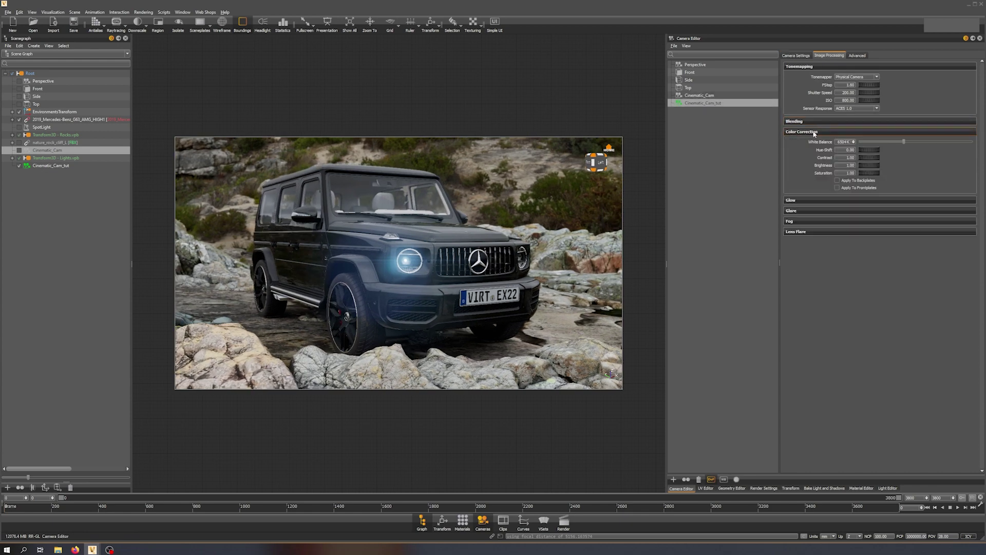
left_click(719, 97)
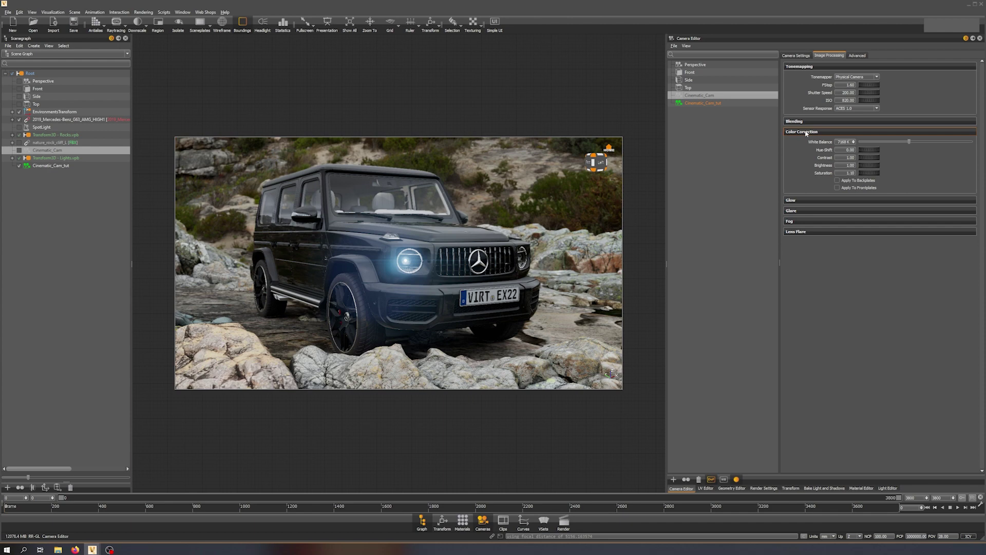
left_click_drag(565, 262, 452, 262)
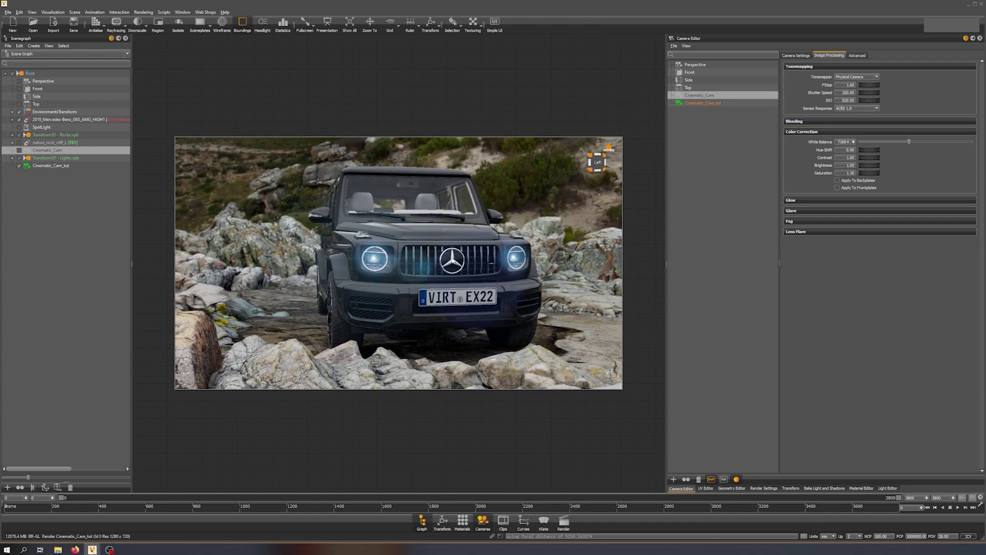
left_click(714, 104)
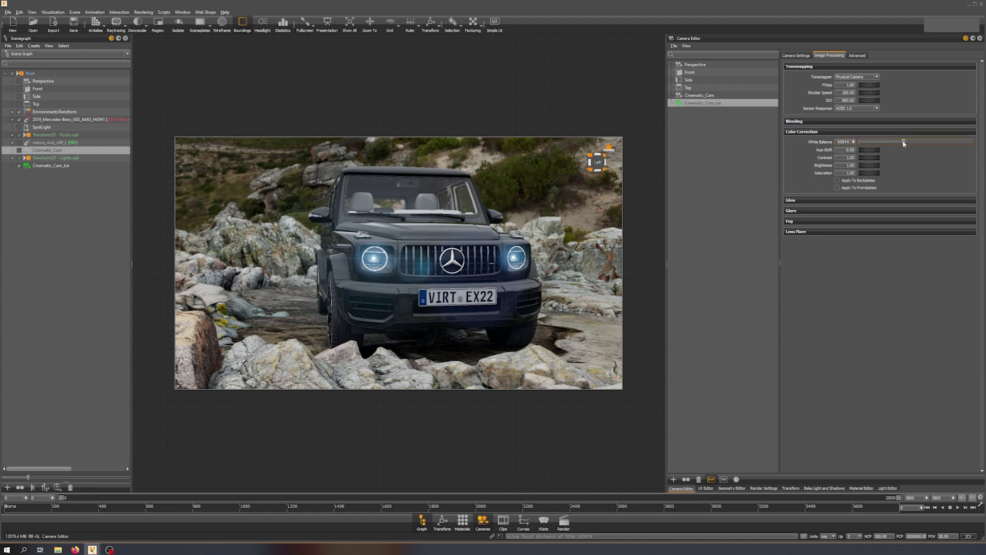
mouse_move(904, 144)
left_mouse_down()
mouse_move(869, 143)
mouse_move(972, 142)
mouse_move(857, 142)
mouse_move(910, 143)
left_mouse_up()
left_click(711, 96)
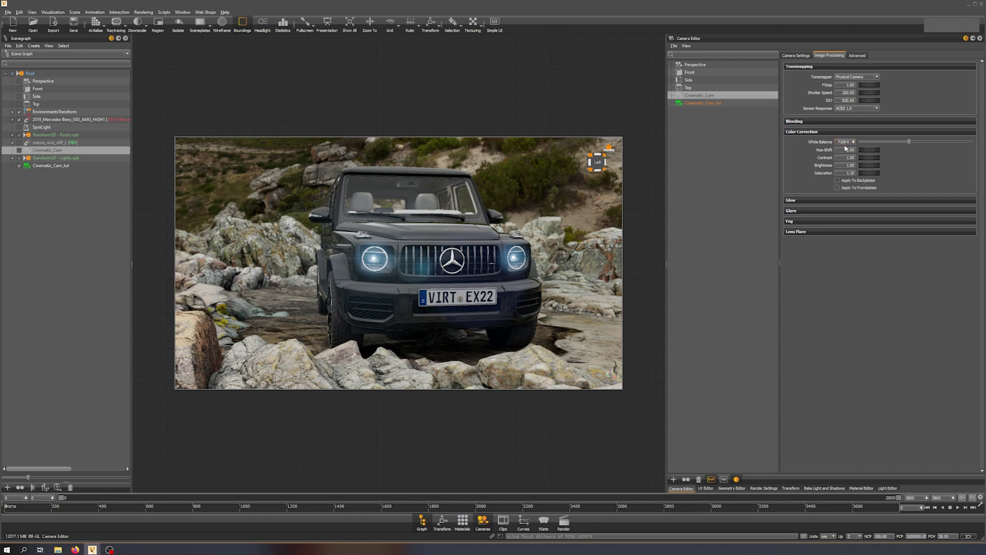
left_click(721, 103)
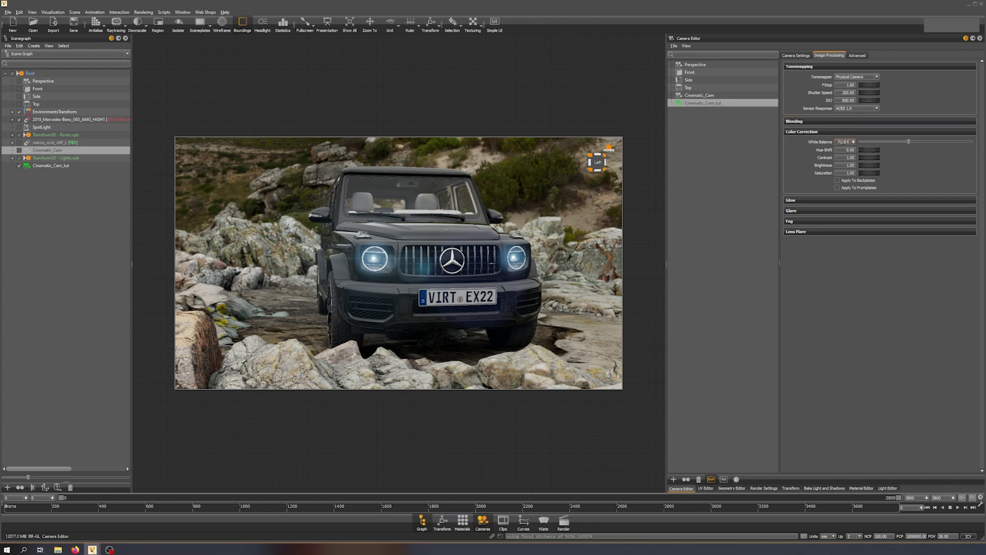
left_click_drag(908, 141, 909, 144)
- Orbit Cinematic_Cam_tut to show the vehicle's side and front, and compare its color grading with Cinematic_Cam's view
left_click_drag(384, 251, 436, 252)
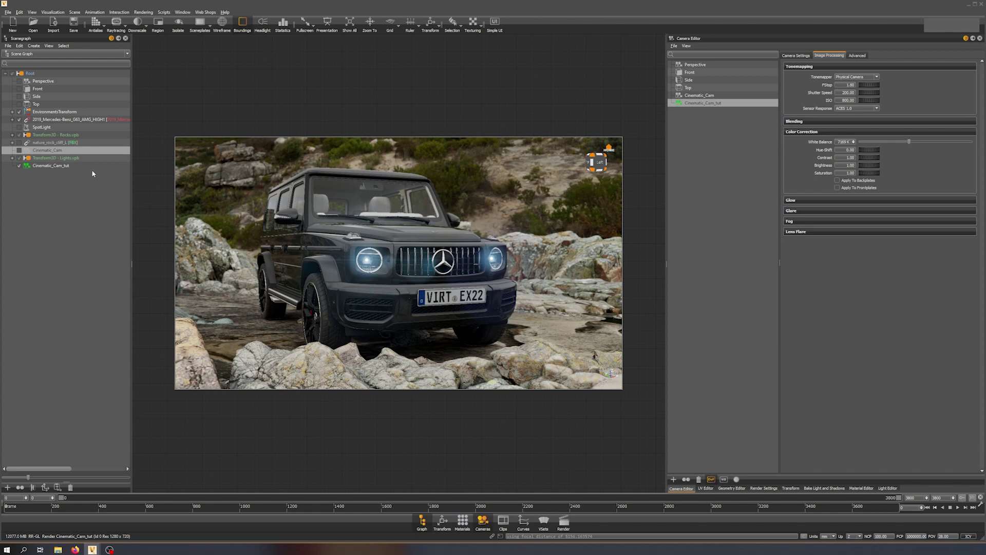
double_click(688, 96)
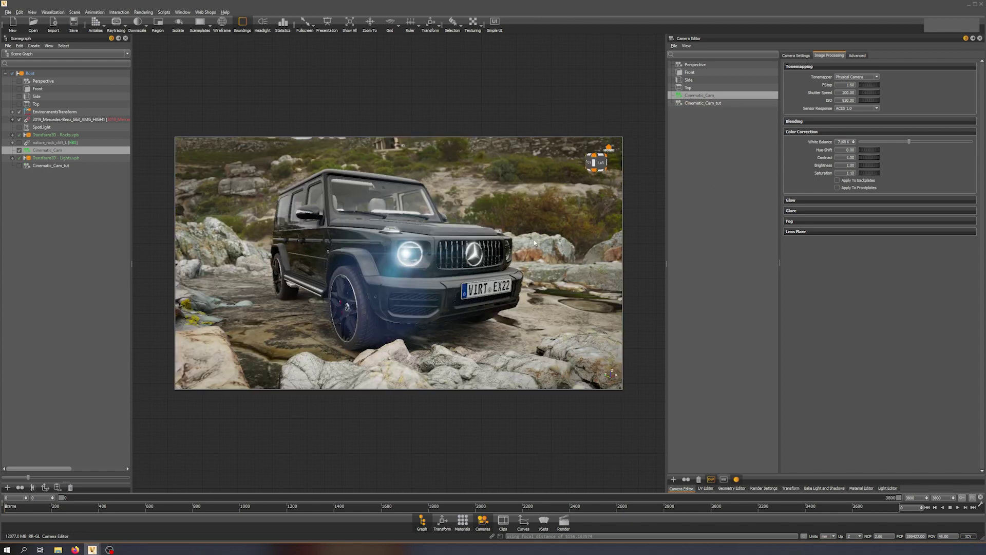
double_click(704, 104)
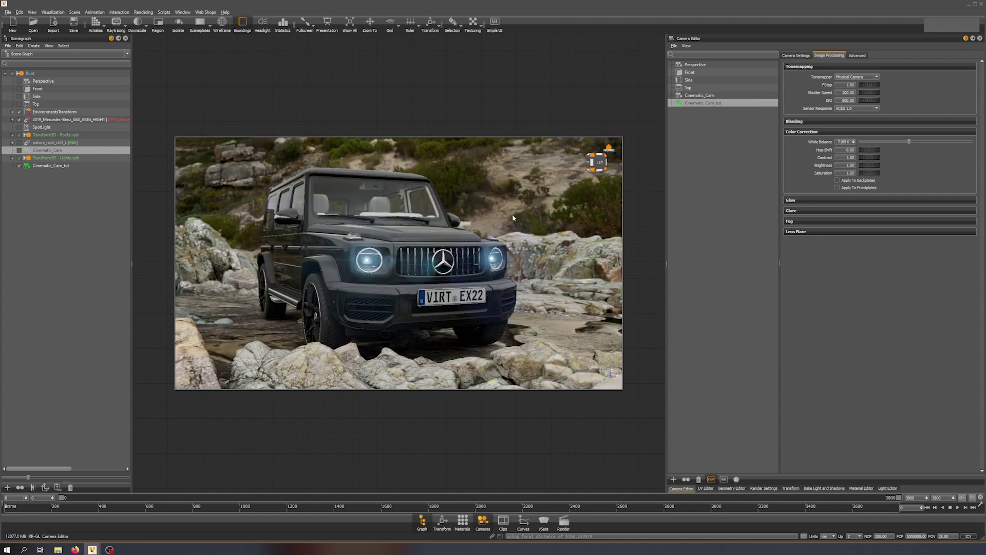
- Examine the Glow effect of Cinematic_Cam by switching it off and on again, then collapse the Glow and Color Correction settings
left_click(805, 201)
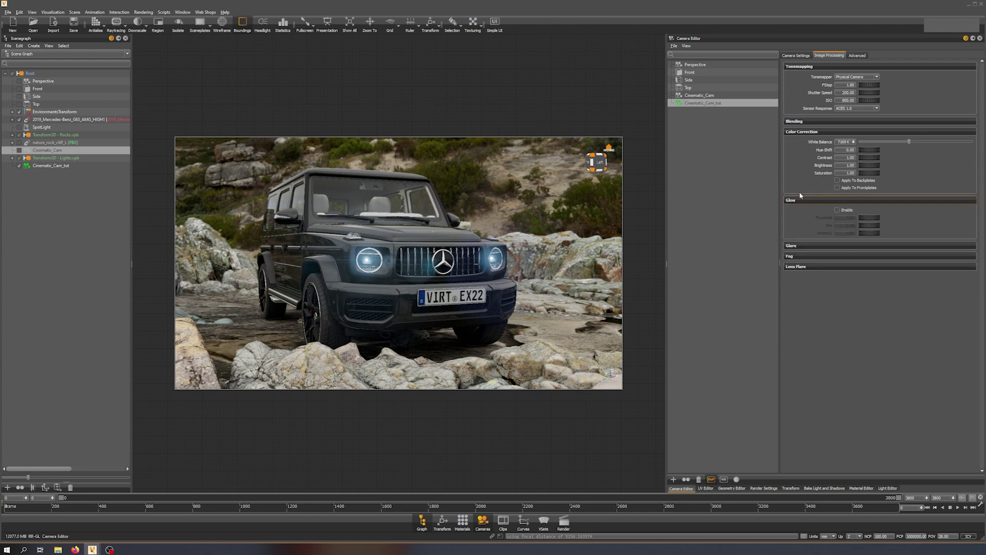
left_click(721, 96)
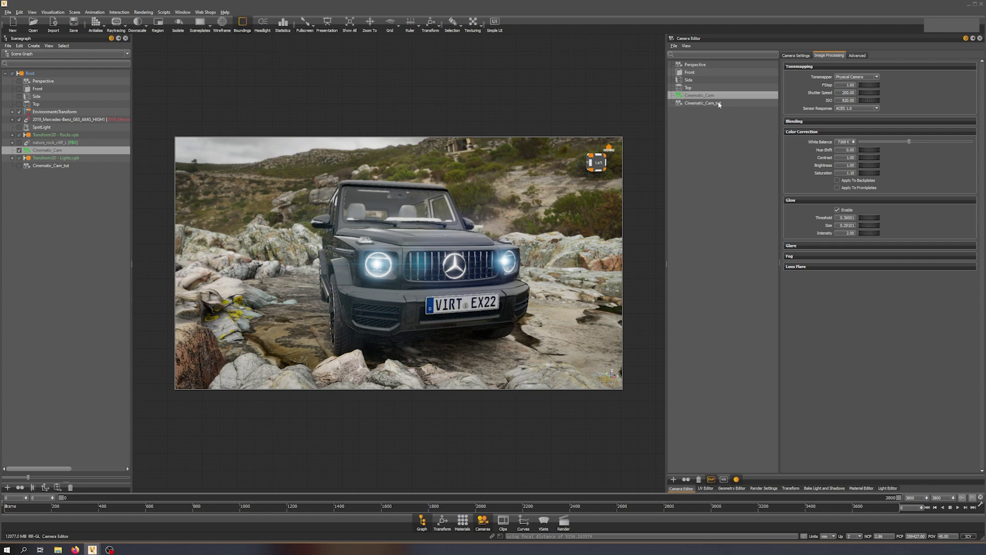
left_click(838, 210)
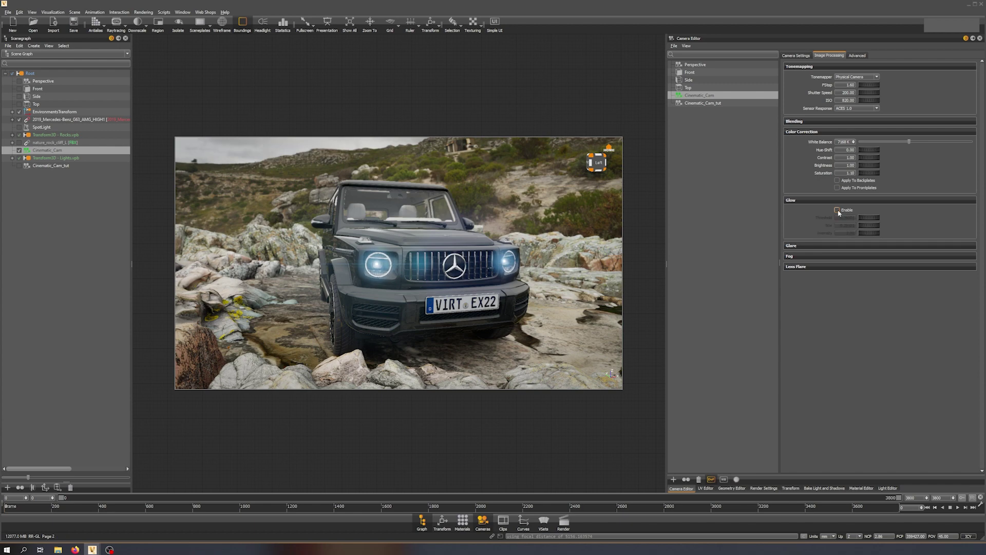
left_click(838, 210)
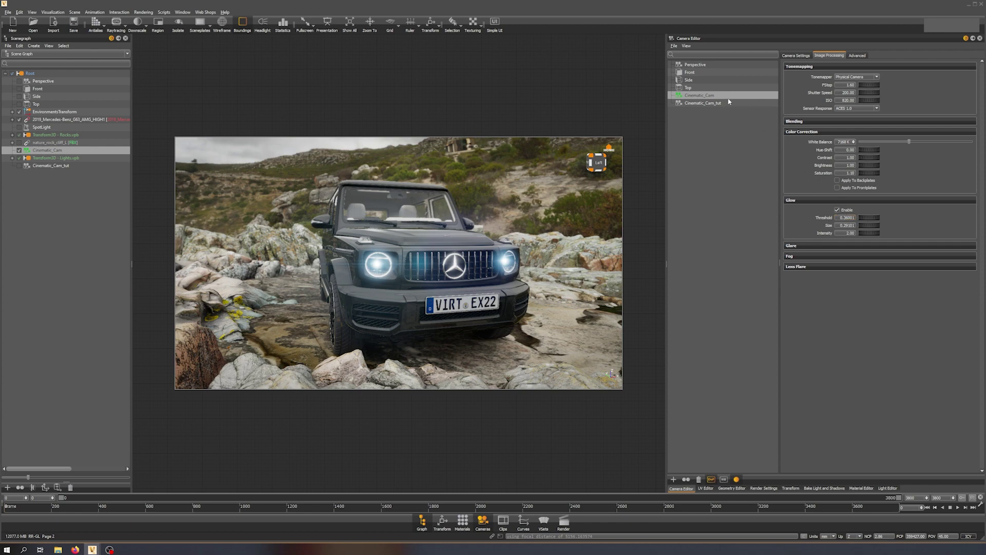
left_click(816, 200)
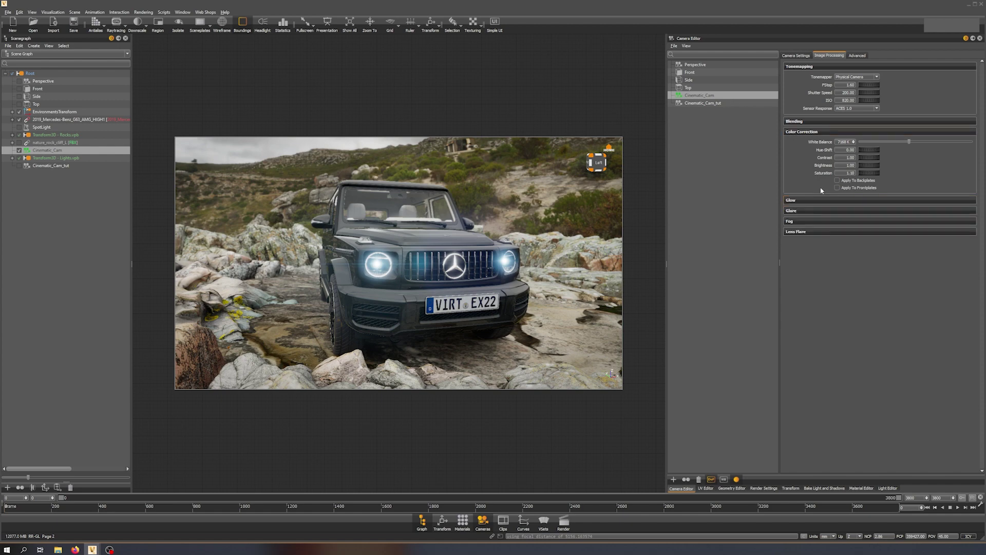
left_click(815, 133)
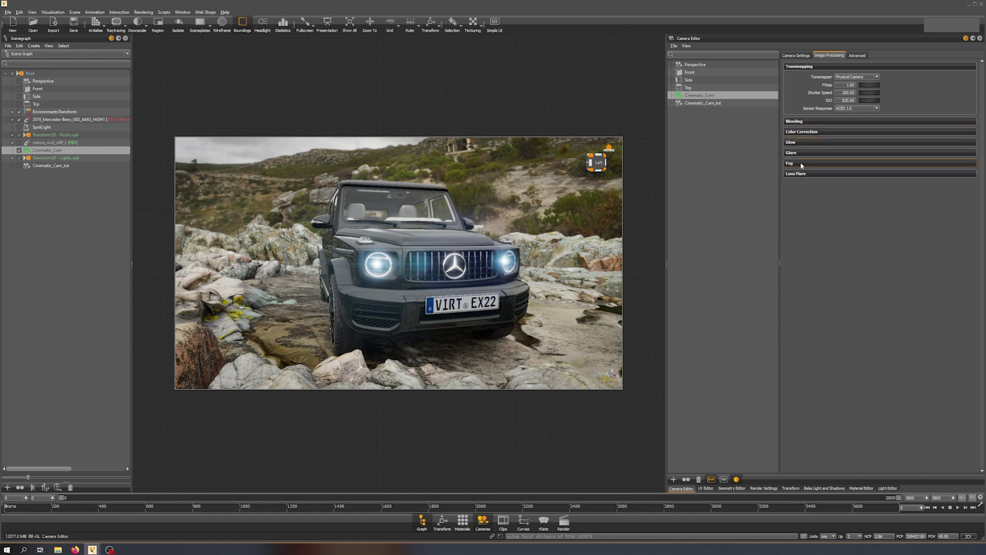
- Review Cinematic_Cam's Fog settings, then enable distance fog on Cinematic_Cam_tut with a density of 0.02 and show the vehicle's rear side
left_click(802, 164)
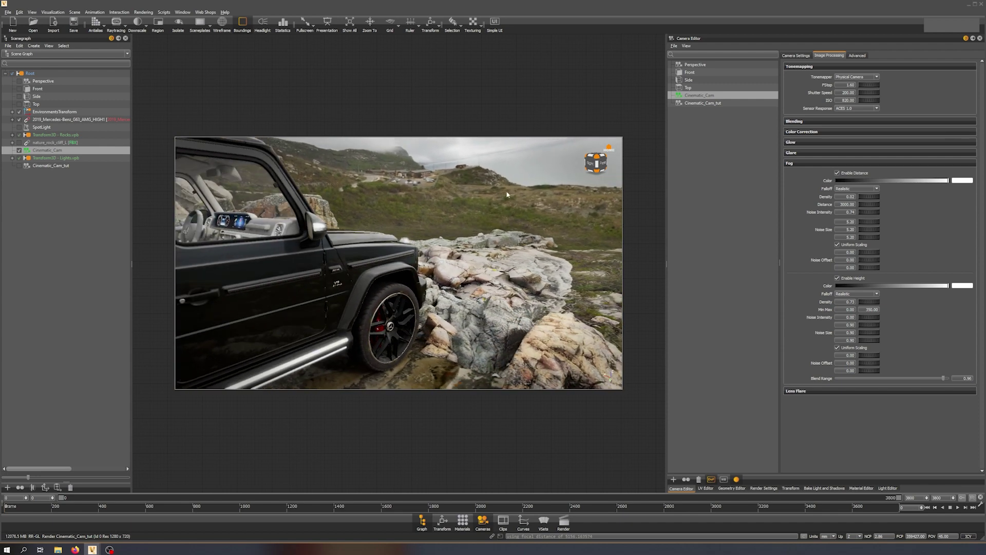
left_click(717, 103)
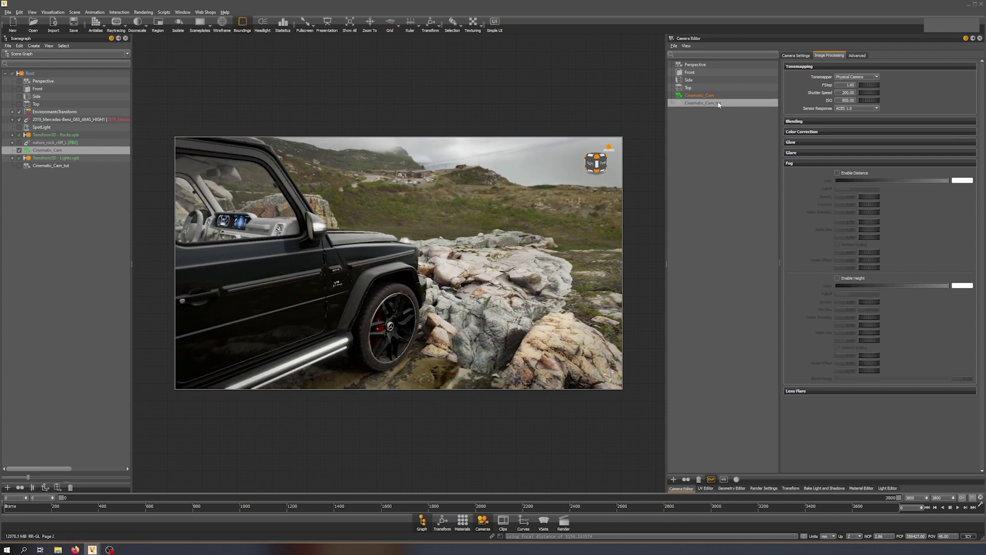
left_click(837, 173)
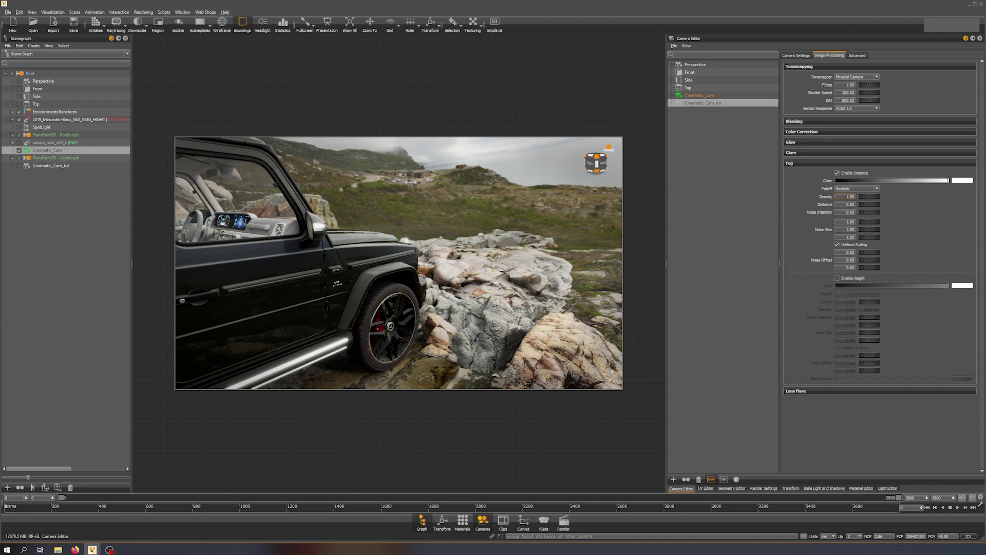
left_click(837, 174)
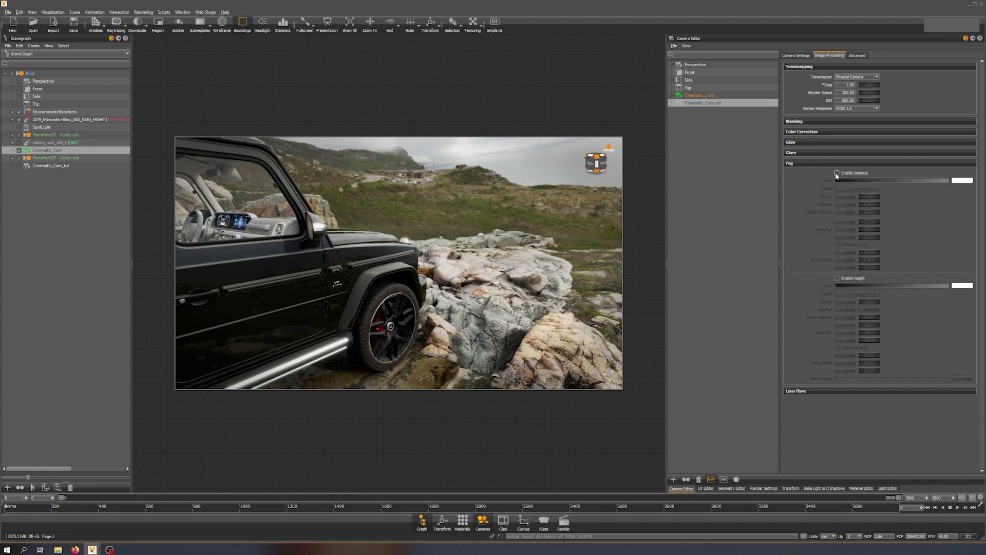
left_click(837, 174)
left_click_drag(425, 254, 597, 235)
double_click(839, 197)
type("0.02")
key("Return")
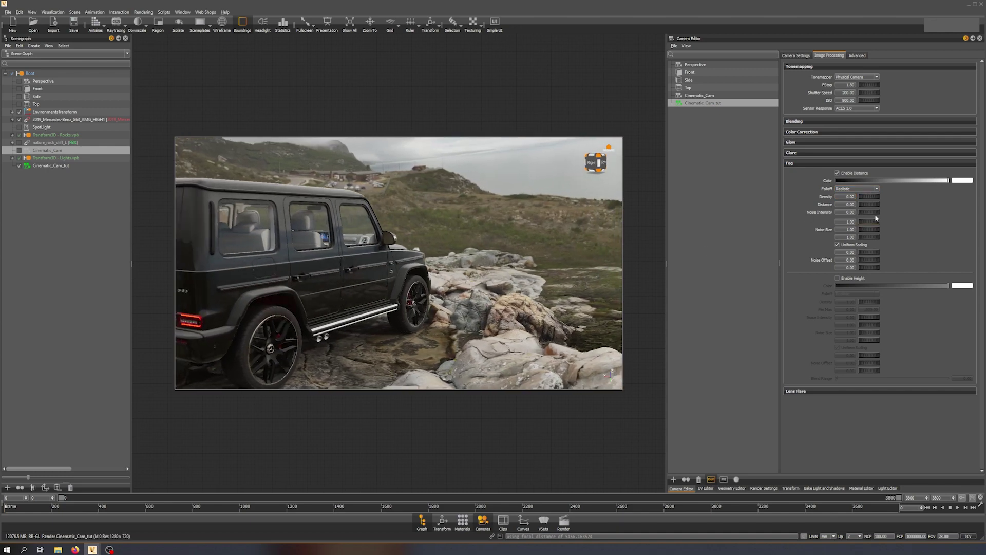
- Compare Cinematic_Cam_tut with distance fog off and on, check Cinematic_Cam's fog values, and orbit to show more of the vehicle's rear
left_click(837, 173)
left_click(837, 173)
left_click(838, 173)
left_click(837, 173)
left_click(713, 96)
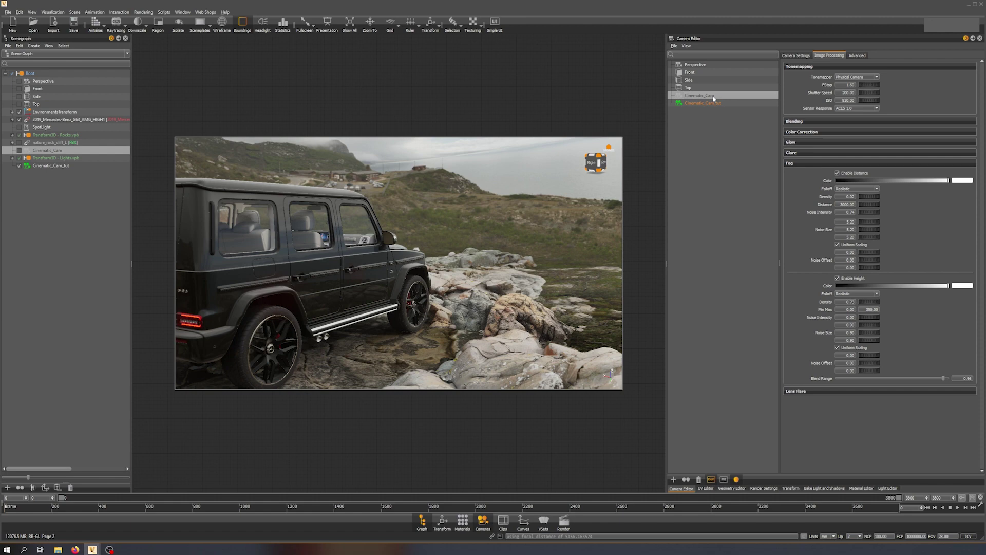
left_click(702, 103)
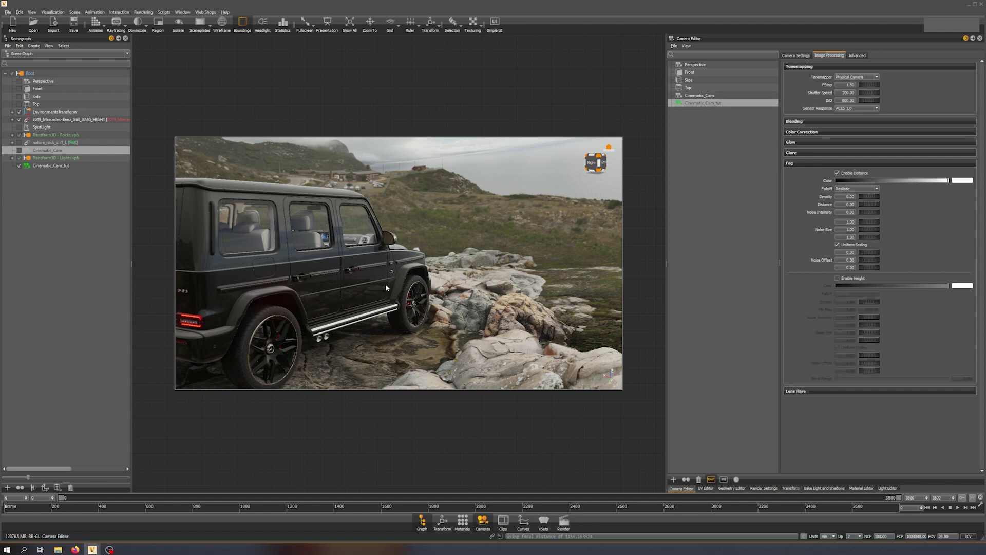
left_click_drag(387, 287, 418, 281)
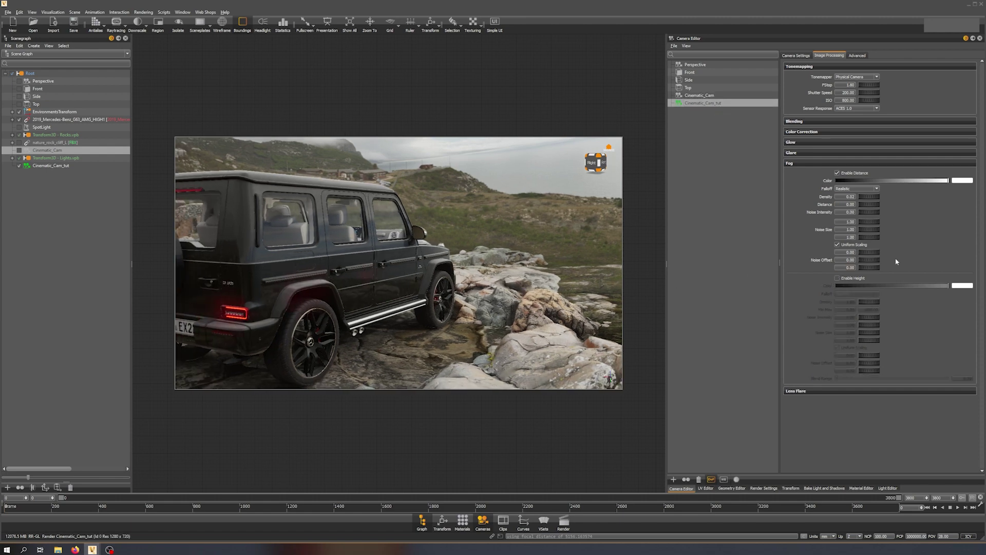
- Using Cinematic_Cam's fog values as reference, set Cinematic_Cam_tut's distance fog to a distance of 300 and a noise intensity of 0.74
left_click(715, 96)
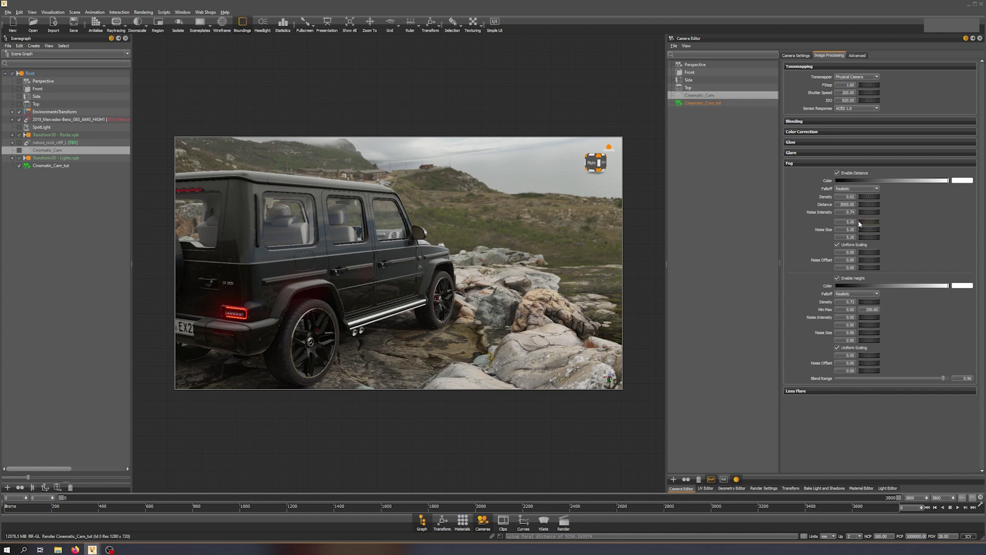
left_click(716, 104)
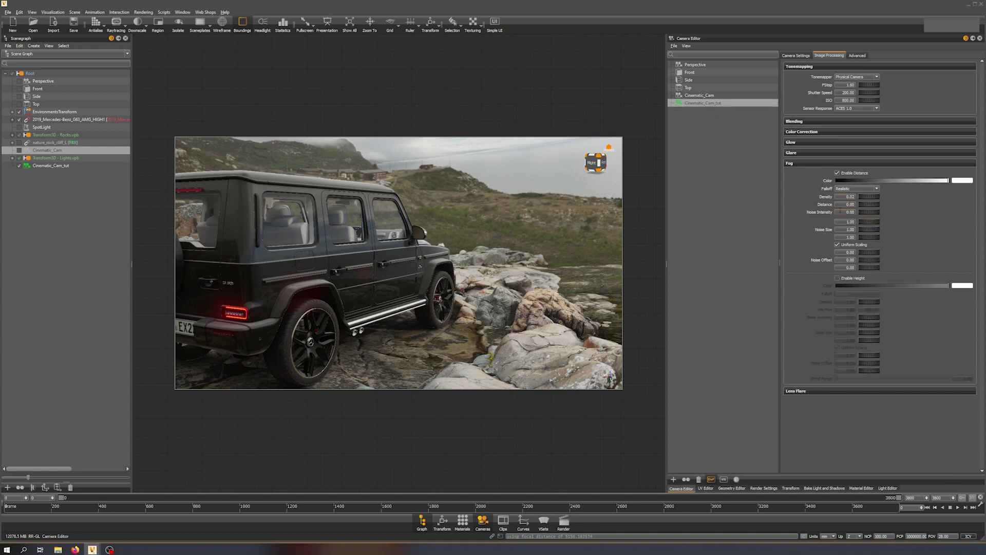
left_click(845, 204)
type("3")
key("Return")
left_click(700, 96)
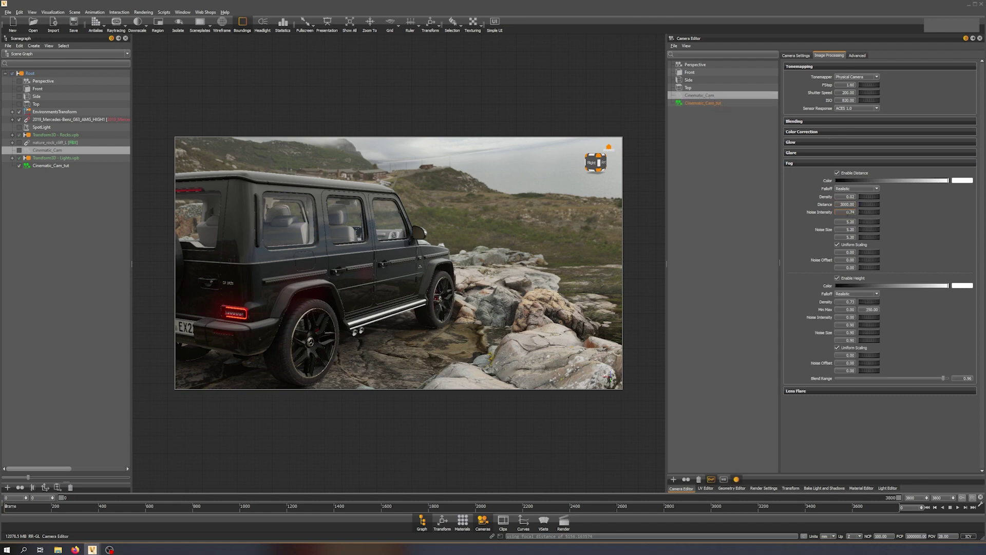
left_click(702, 103)
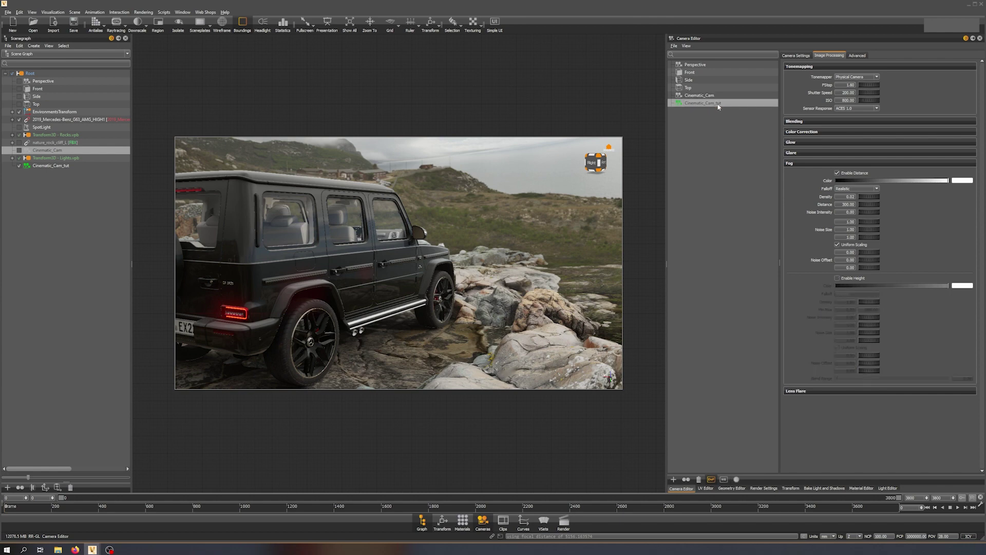
left_click(845, 212)
type(".75")
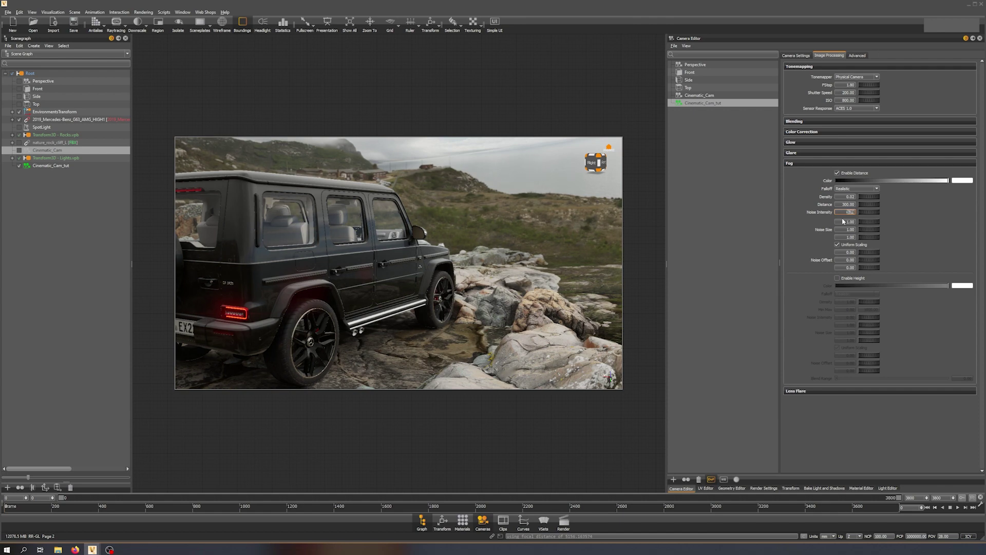
- Examine the noisy distance fog by switching it off and on, and check its settings against Cinematic_Cam's
left_click(837, 173)
left_click(837, 175)
left_click(837, 175)
left_click(837, 175)
left_click(837, 174)
left_click(838, 174)
left_click(709, 96)
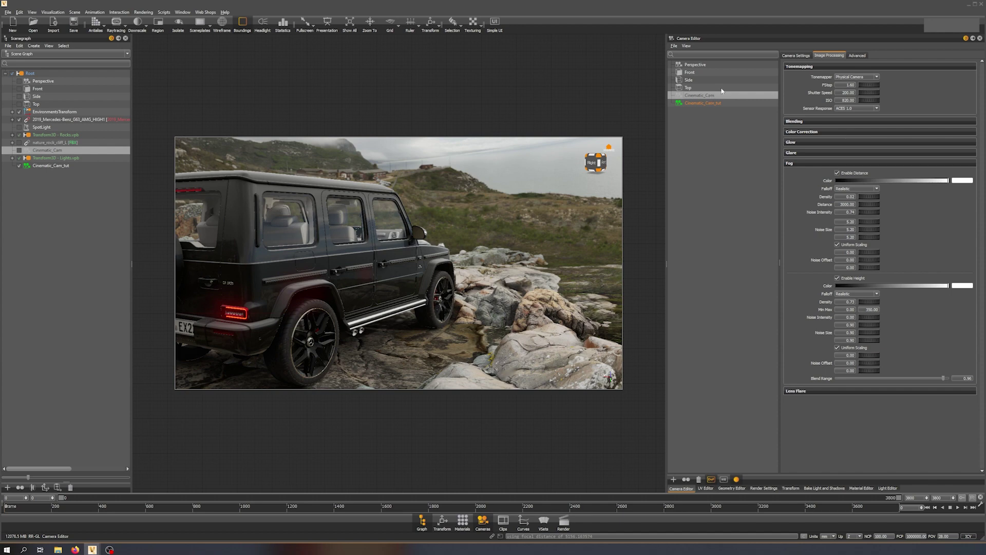
left_click(705, 104)
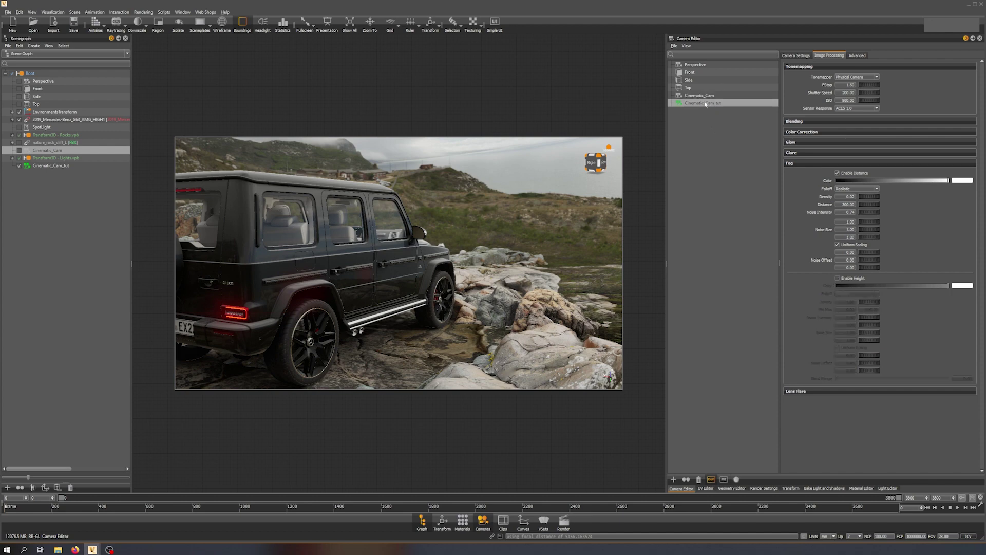
- Raise the distance fog's density to 0.18, and set its distance to 3000 and its uniform noise size to 5
left_click_drag(862, 199, 868, 199)
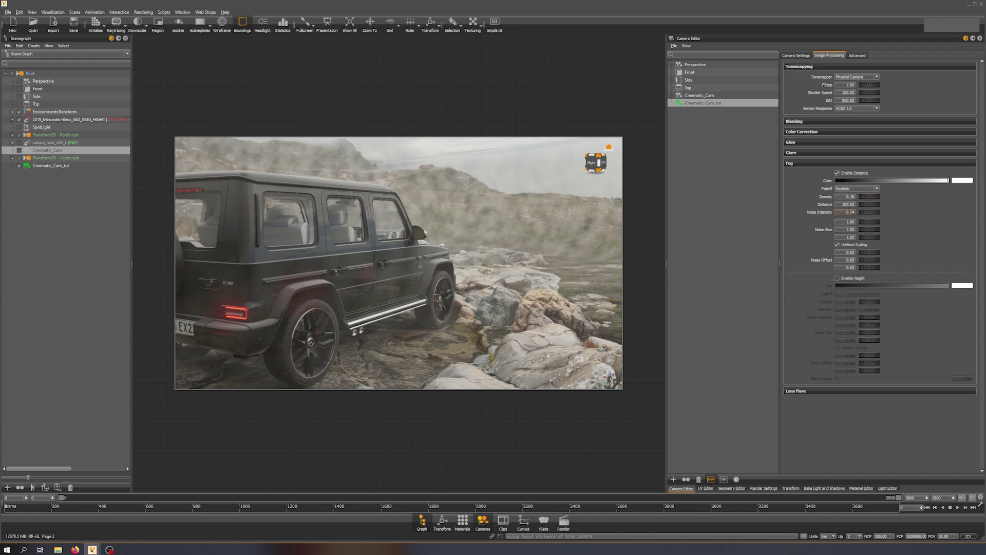
left_click(845, 204)
key("Return")
left_click(845, 221)
type("5")
key("Return")
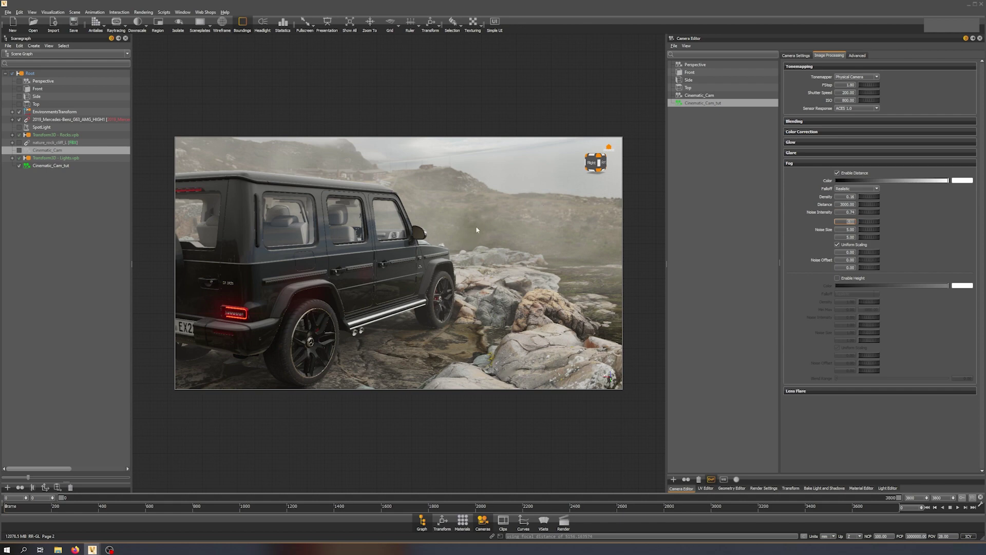
- Set the distance fog's density to 0.02 and compare the scene with the distance fog off and on
left_click(850, 197)
key("BackSpace")
type("2")
key("Return")
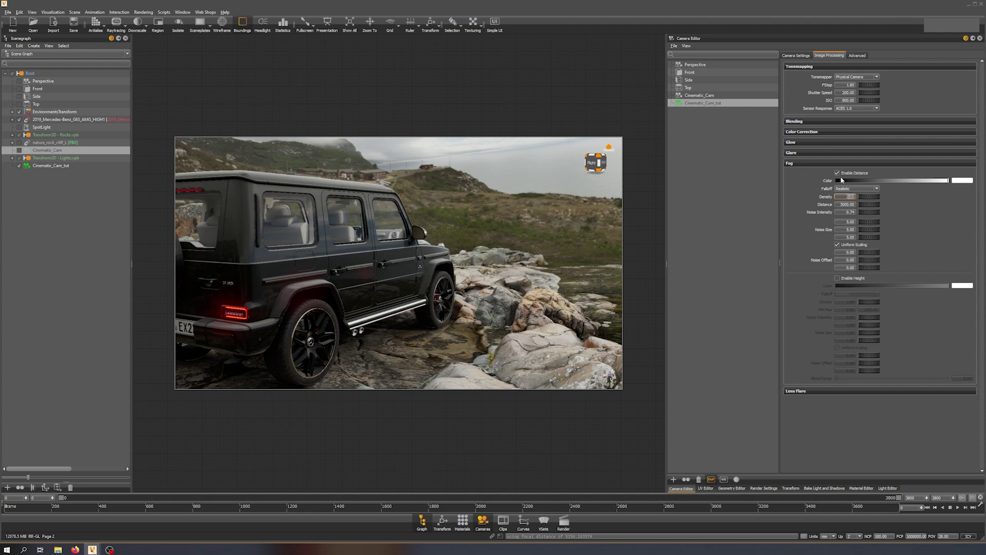
left_click(838, 174)
left_click(838, 174)
left_click(838, 174)
left_click(838, 174)
- Enable height fog on Cinematic_Cam_tut and set its density to 0.70, using Cinematic_Cam's fog settings as reference
left_click(696, 97)
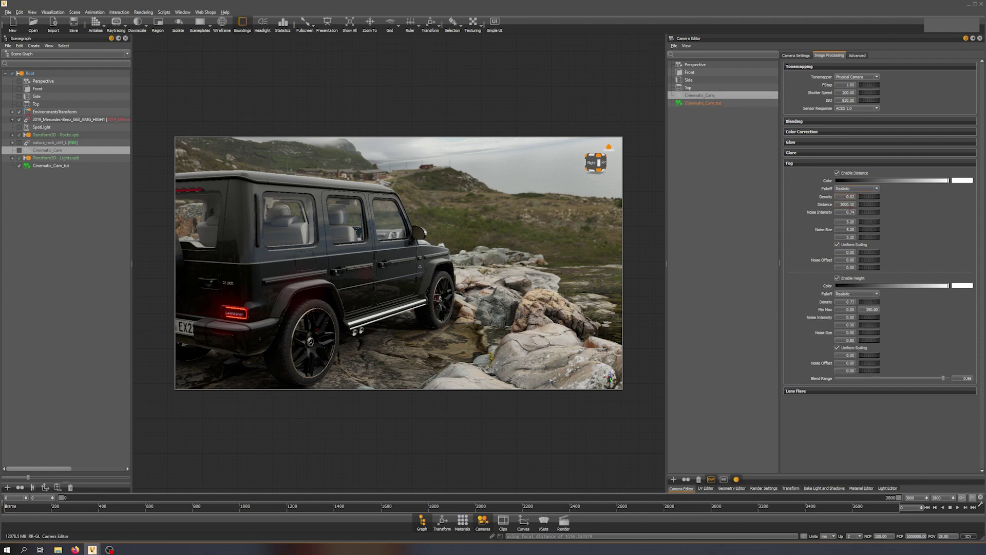
left_click(707, 104)
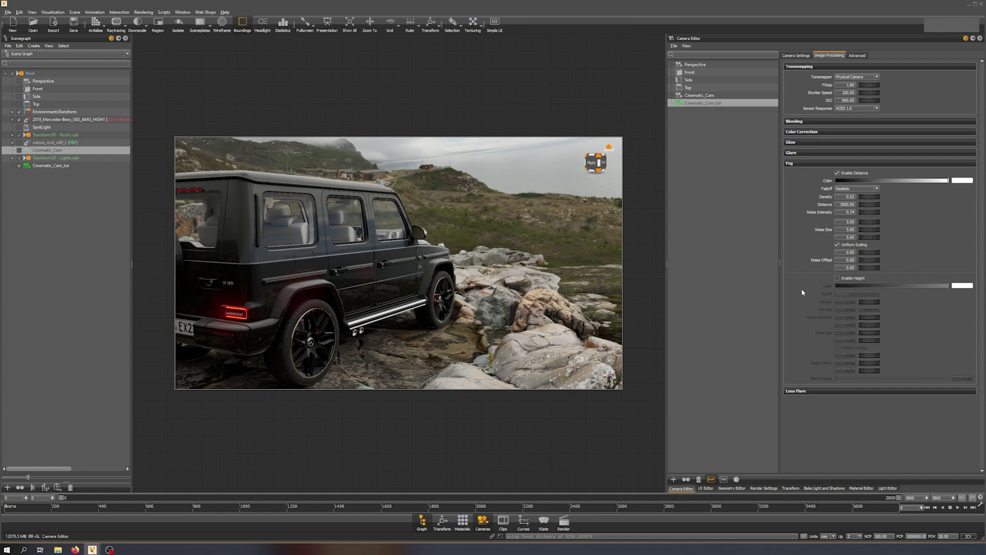
left_click(838, 279)
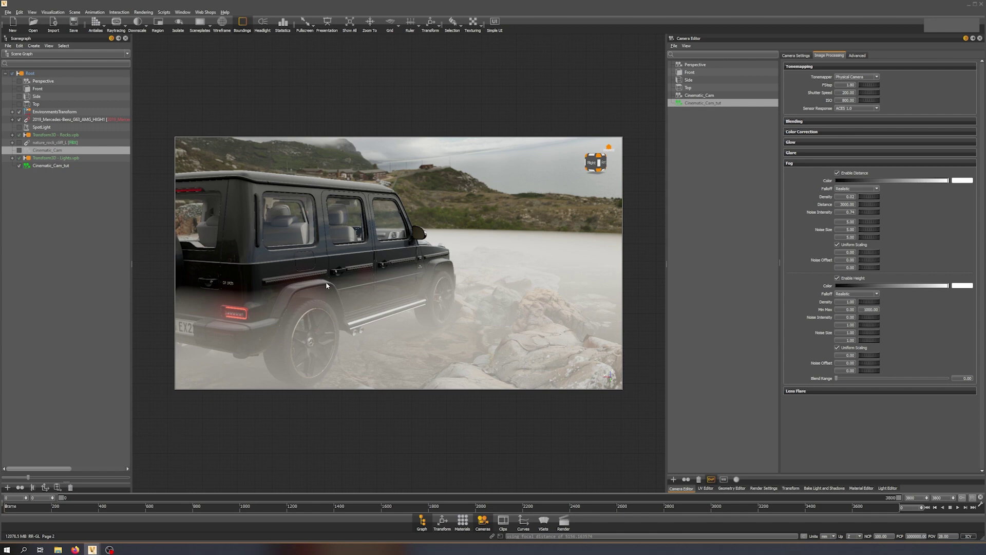
left_click(698, 96)
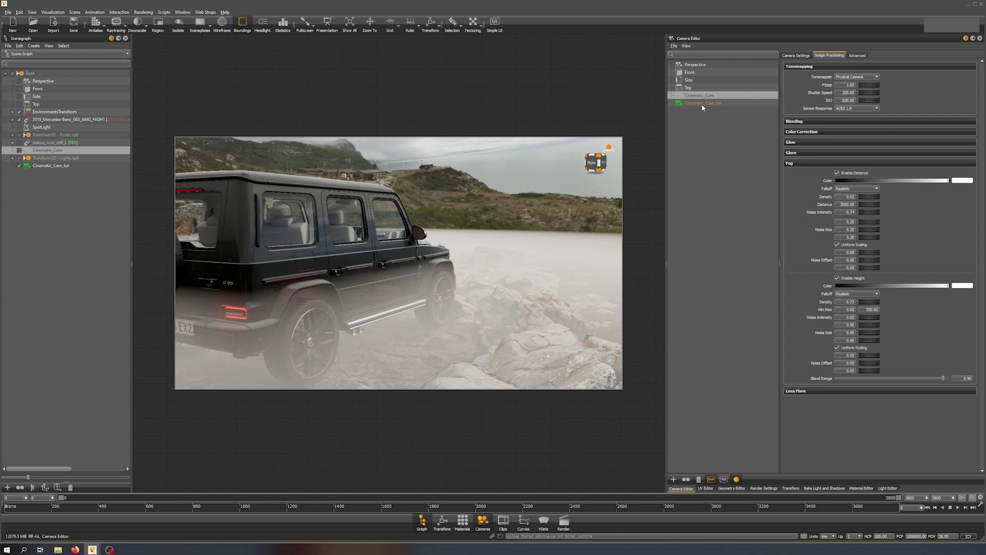
left_click(703, 105)
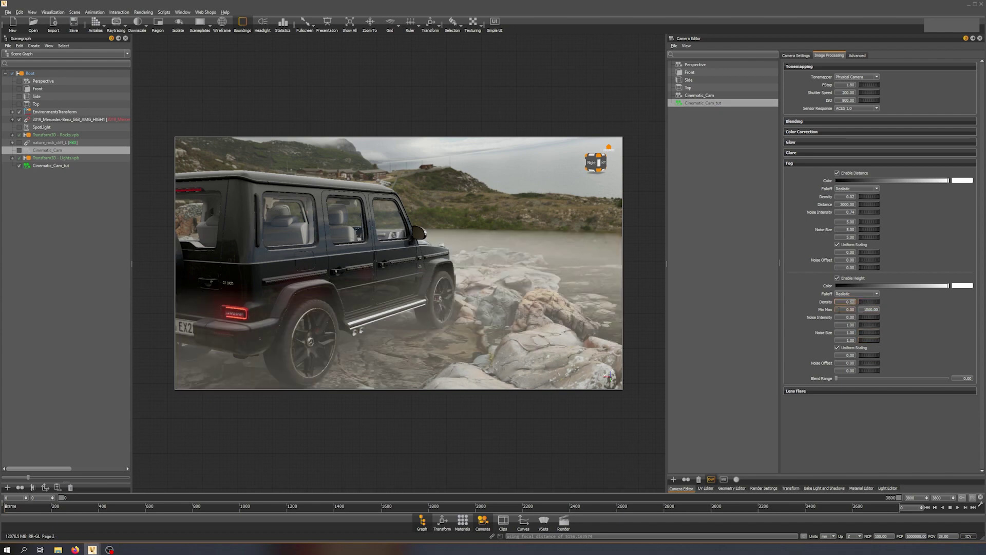
key("Return")
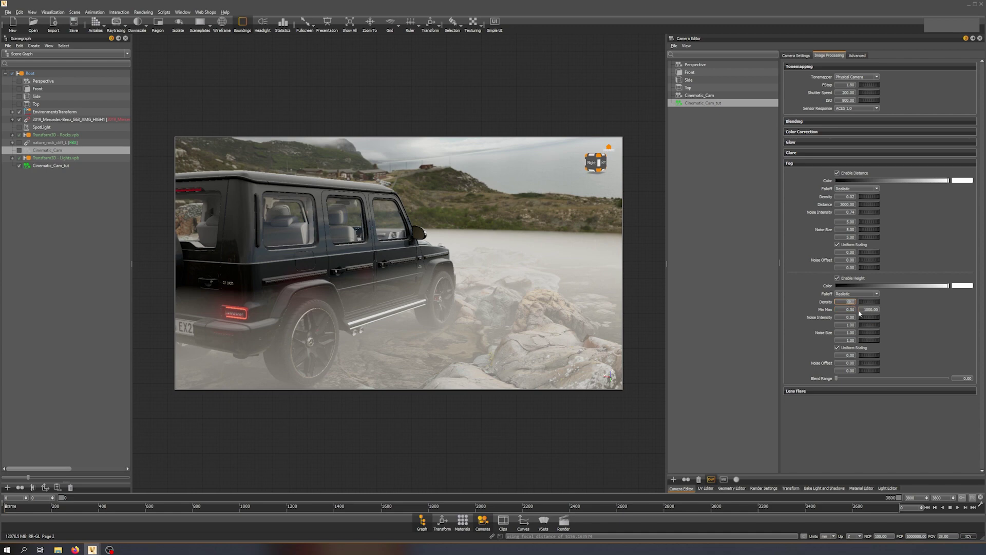
- Set the height fog's maximum height to 300, check Cinematic_Cam's value, and raise the maximum to 400
key("Tab")
type("300")
key("Return")
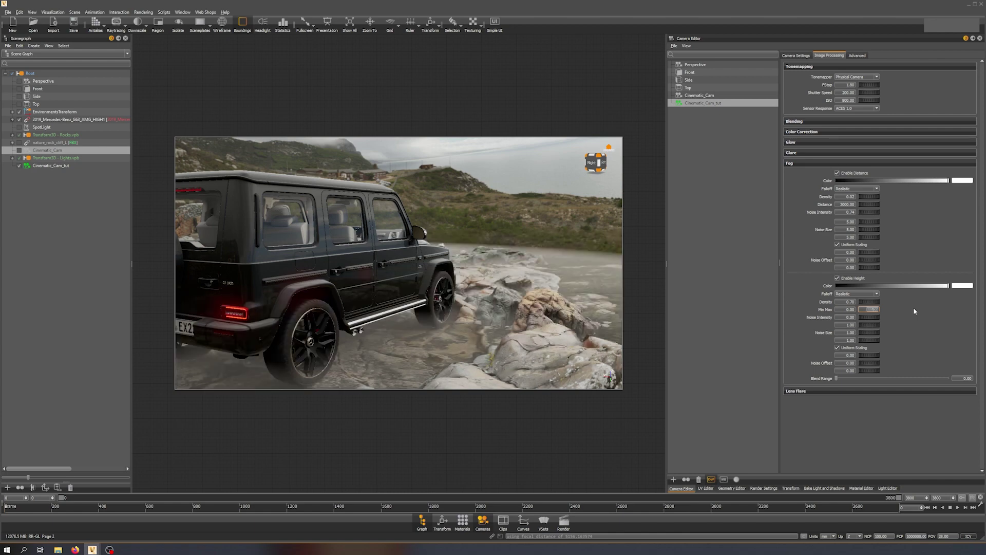
left_click(712, 97)
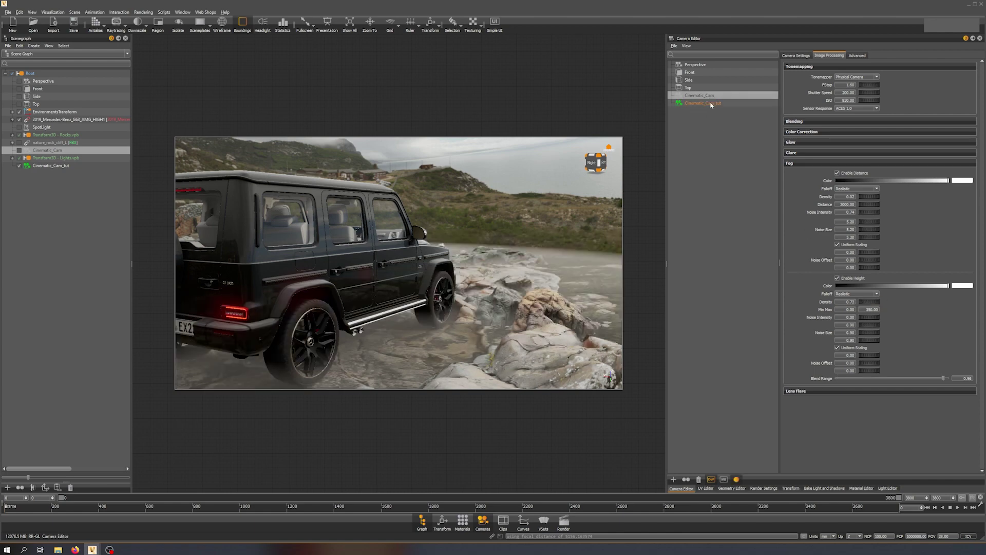
left_click(711, 103)
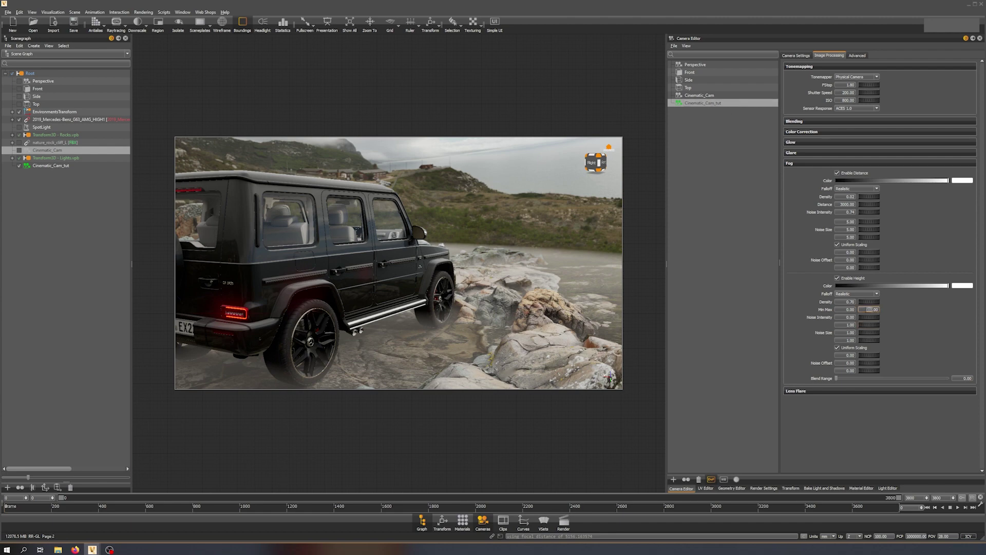
type("40")
key("Return")
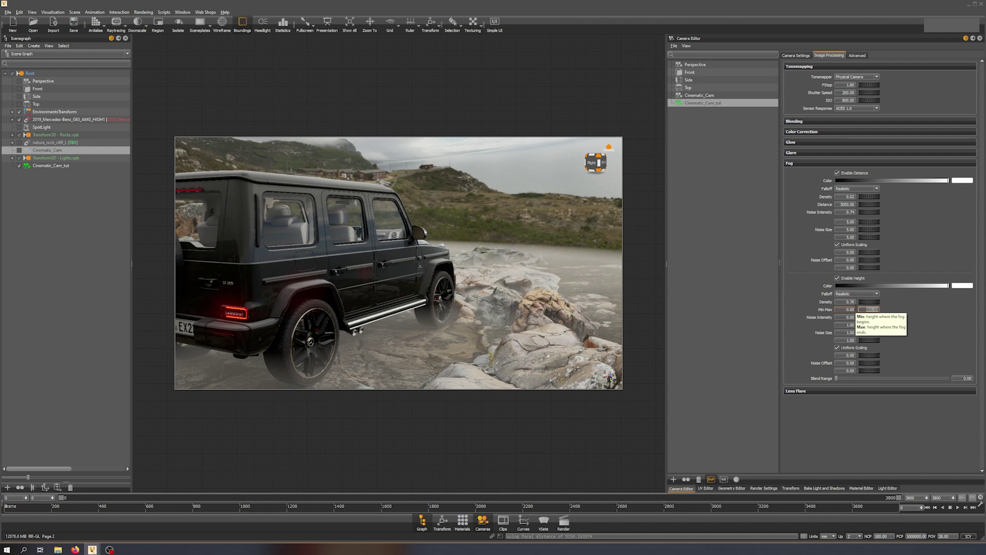
left_click(896, 310)
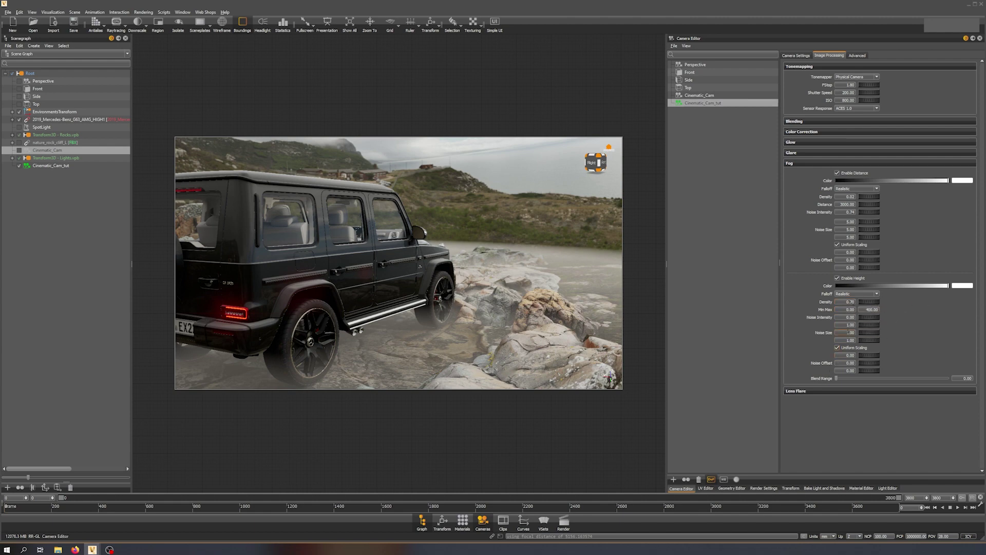
- Try a height fog noise intensity of 0.73, reset it to 0, and set the blend range to 0.92
left_click_drag(870, 318, 892, 315)
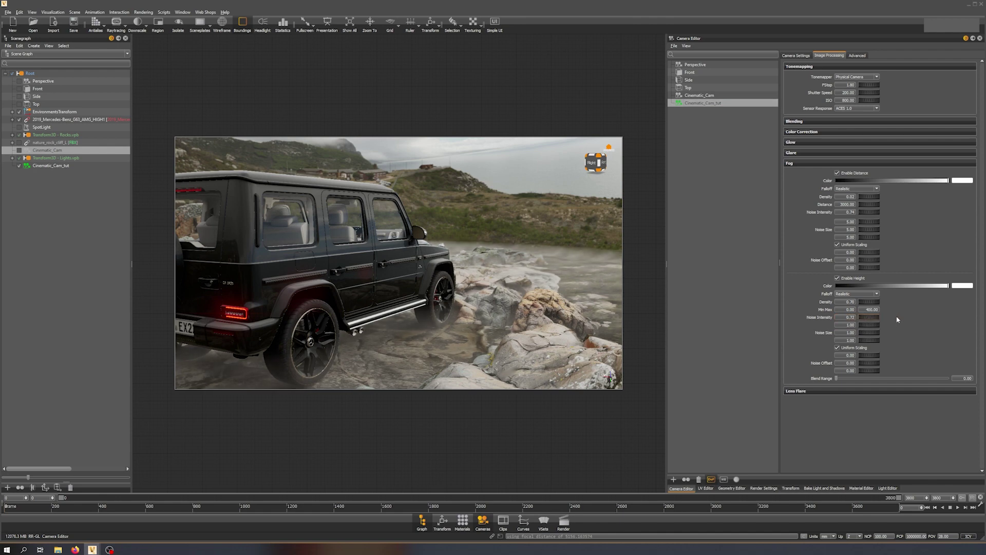
left_click_drag(953, 320, 888, 324)
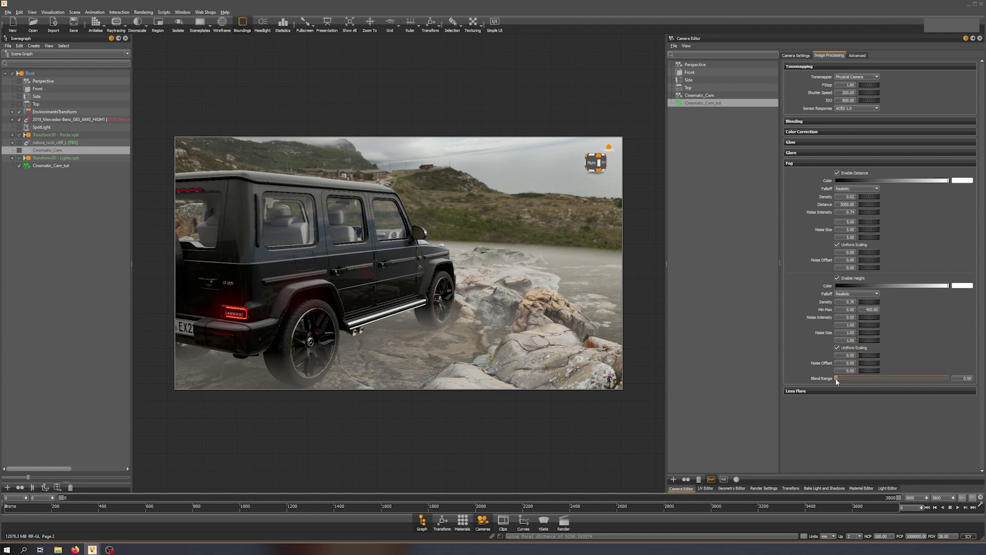
left_click_drag(837, 379, 934, 391)
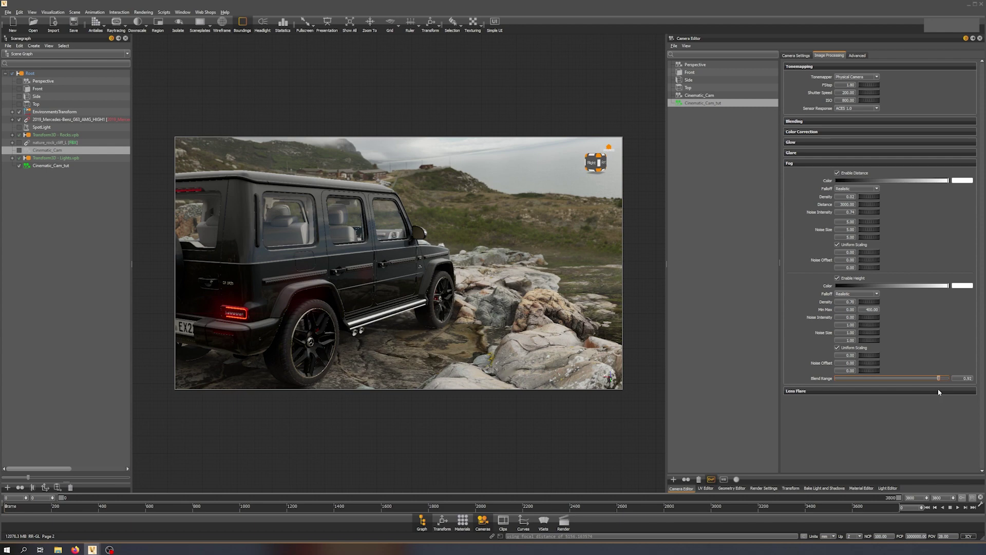
left_click_drag(938, 392, 938, 392)
- Compare the scene with height fog off and on, show the vehicle's whole rear, and check the Lens Flare setting
left_click(838, 278)
left_click(838, 278)
left_click(838, 278)
left_click(838, 278)
mouse_move(412, 238)
left_mouse_down()
mouse_move(555, 241)
mouse_move(417, 245)
left_mouse_up()
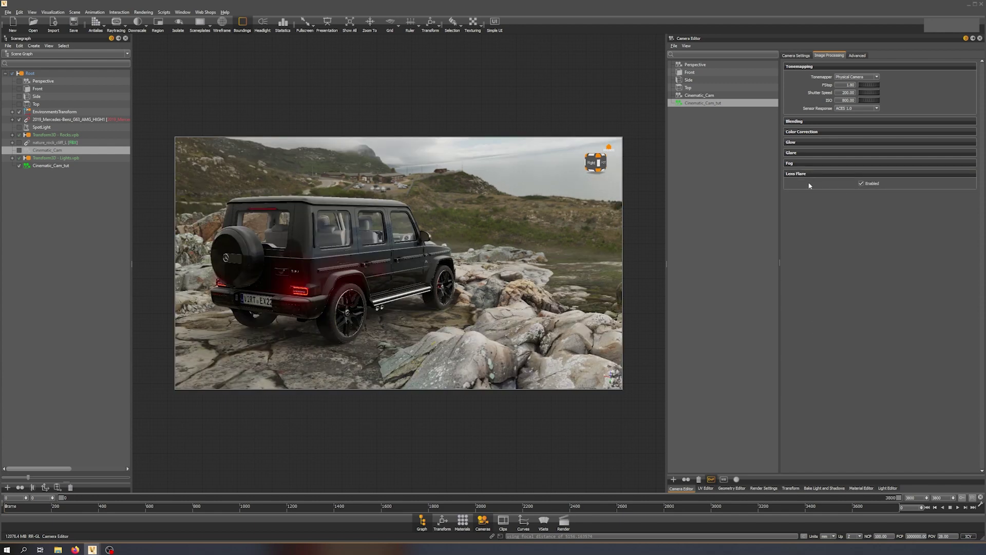
left_click(806, 174)
- Make Cinematic_Cam the active camera, hide the Transform3D - Lights group, and set the camera's vertical perspective field of view to 28
left_click(703, 96)
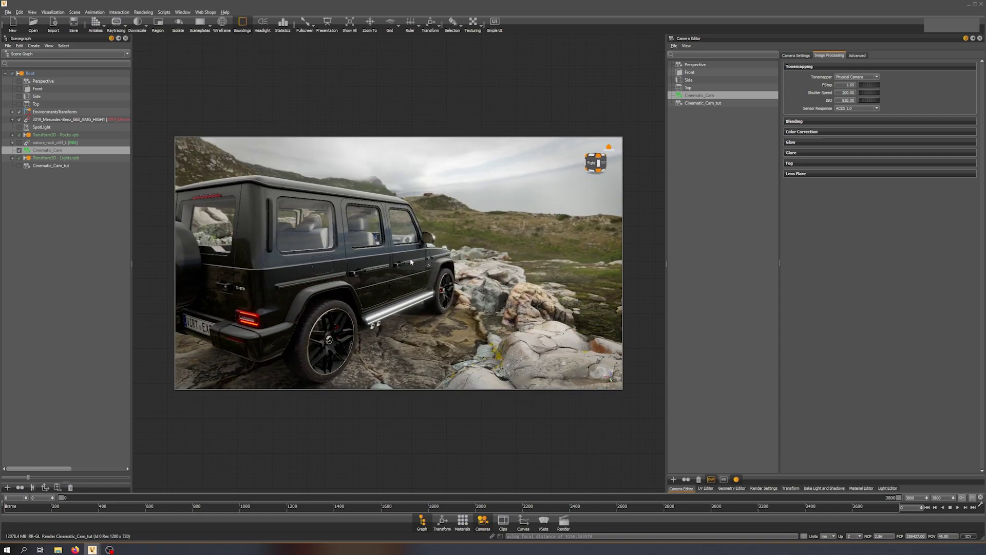
left_click(19, 158)
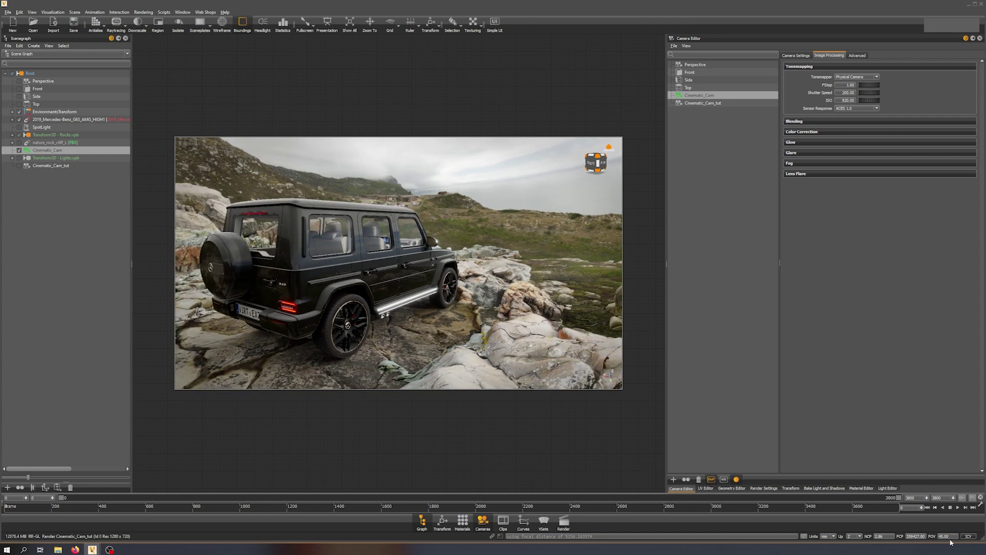
left_click(796, 55)
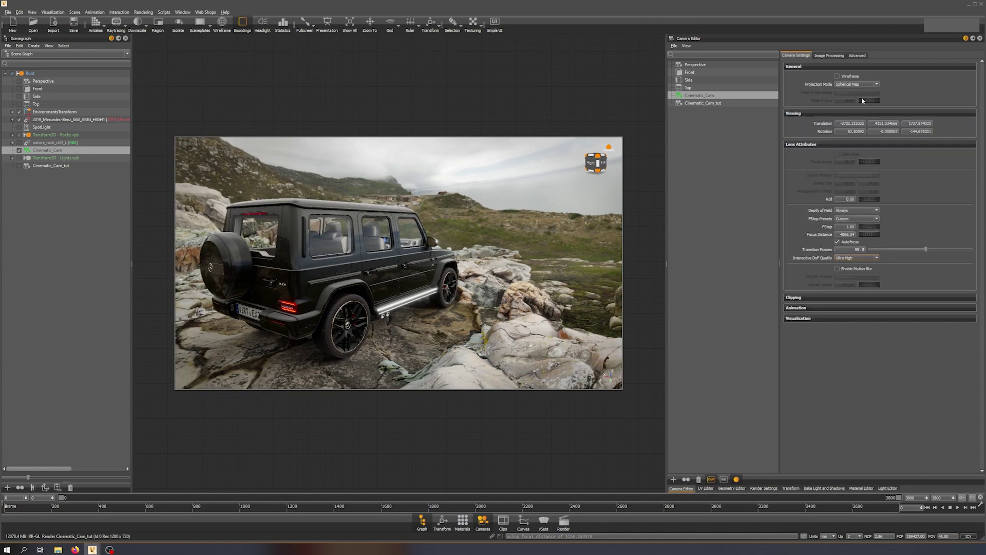
scroll(857, 84, "up", 2)
left_click_drag(836, 101, 881, 102)
type("28")
key("Return")
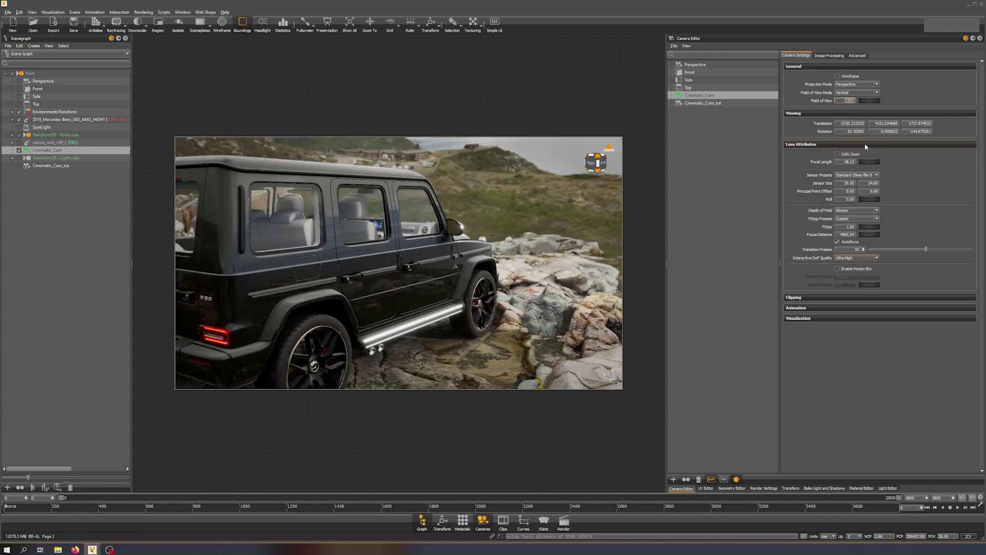
- Frame the whole vehicle from the rear in Cinematic_Cam, and alternate with Cinematic_Cam_tut's similar view to compare both looks
left_click_drag(355, 317, 413, 272)
right_click_drag(413, 272, 416, 261)
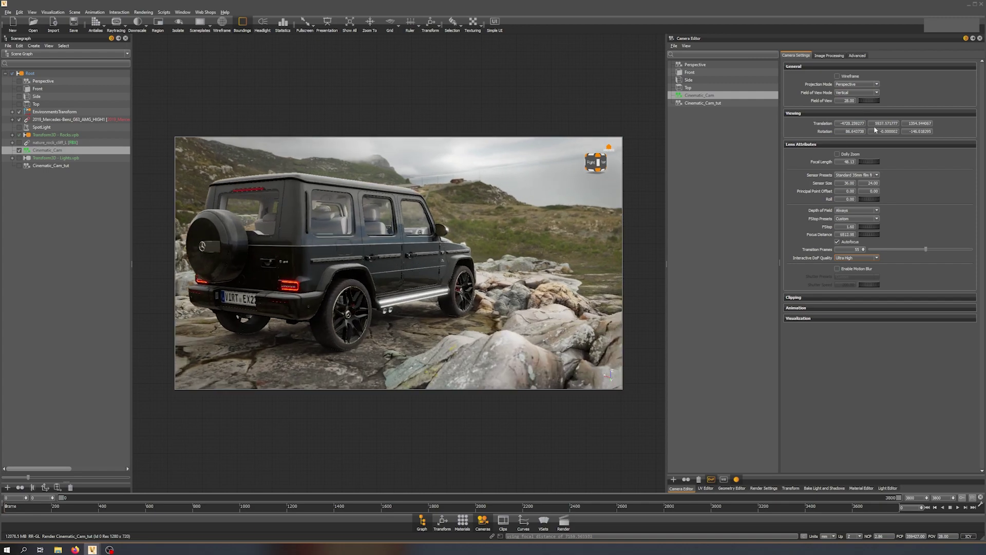
double_click(711, 103)
left_click_drag(457, 214, 460, 226)
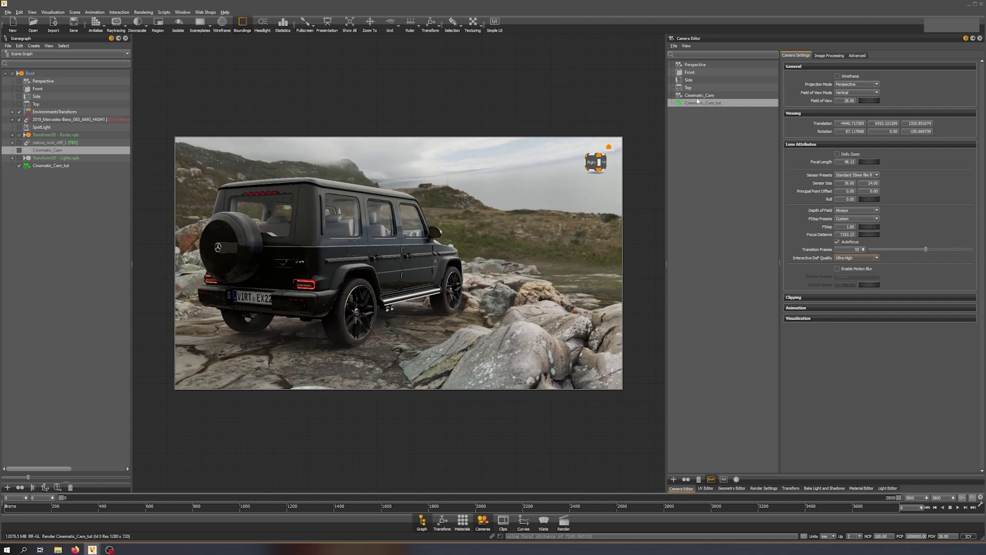
double_click(698, 101)
double_click(700, 105)
double_click(700, 96)
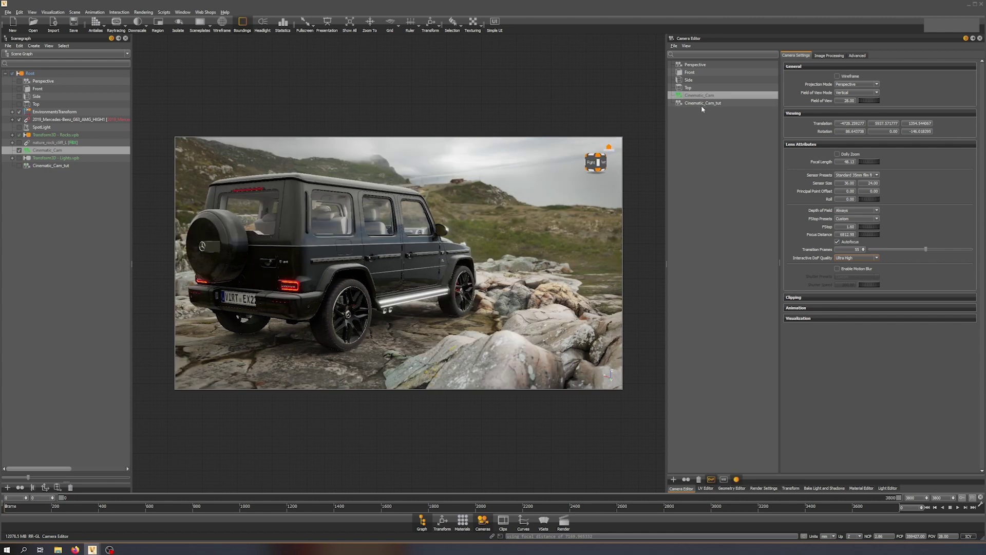
- Alternate between the Cinematic_Cam and Cinematic_Cam_tut views to compare them, leaving Cinematic_Cam_tut as the active camera
double_click(702, 105)
double_click(701, 96)
double_click(703, 104)
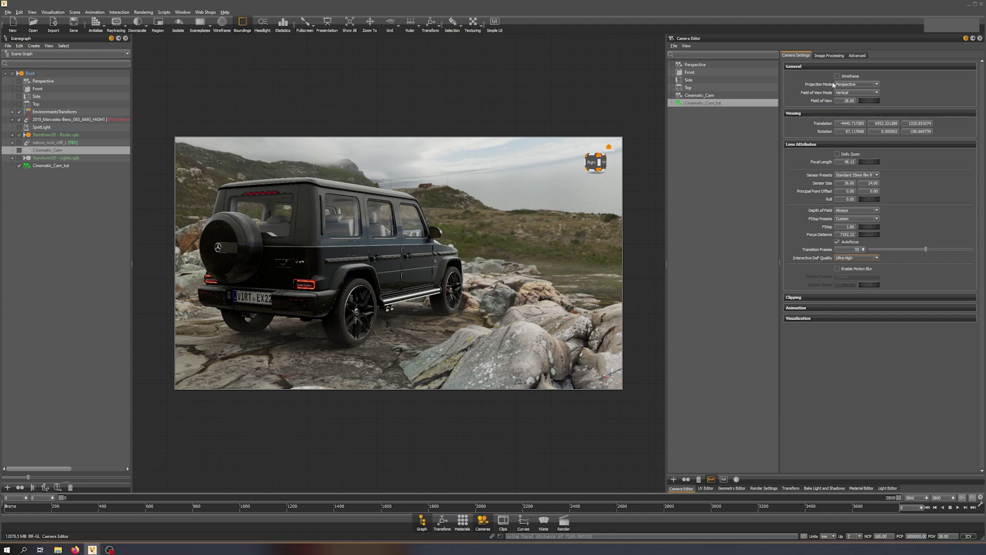
- Check Cinematic_Cam's image blending settings for reference and set Cinematic_Cam_tut's blending to Vignette
left_click(829, 55)
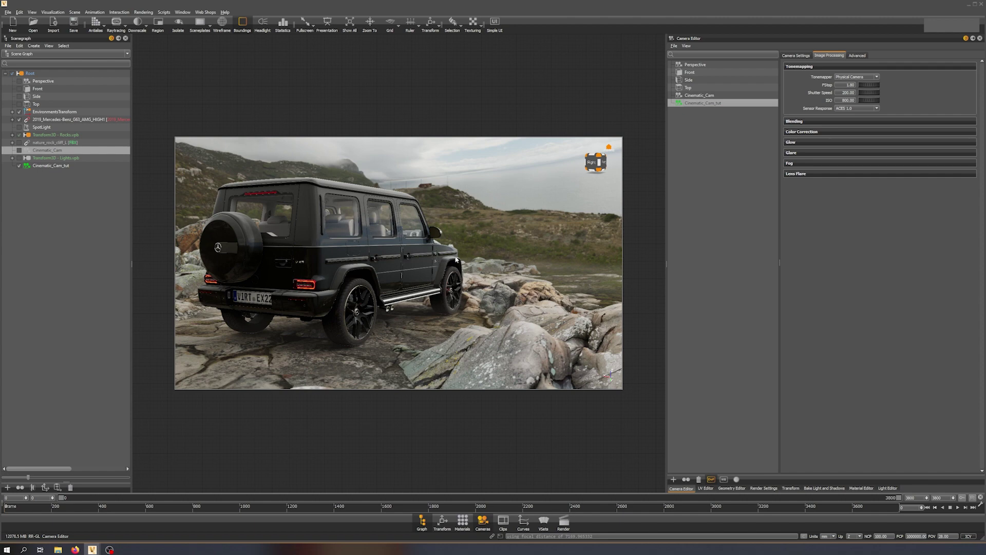
left_click(813, 121)
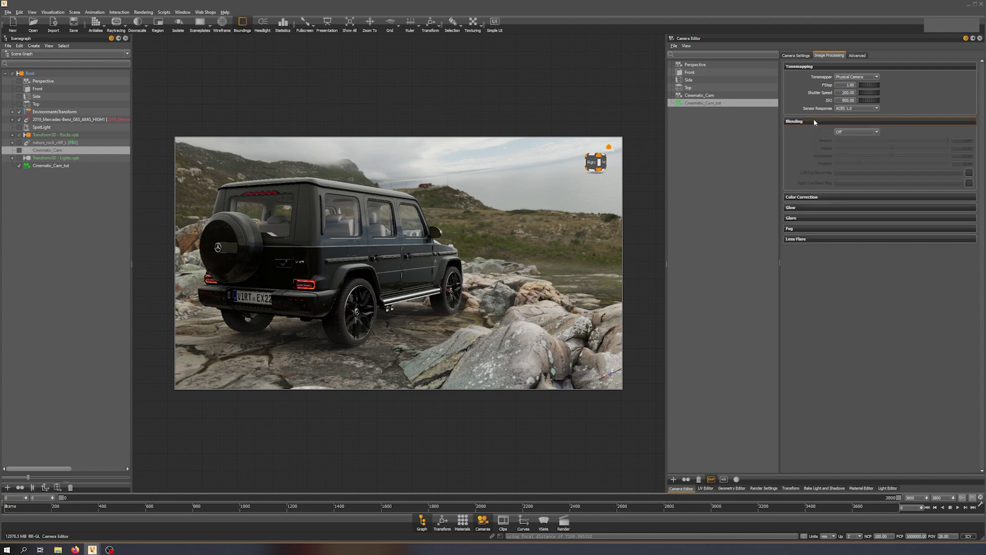
left_click(729, 95)
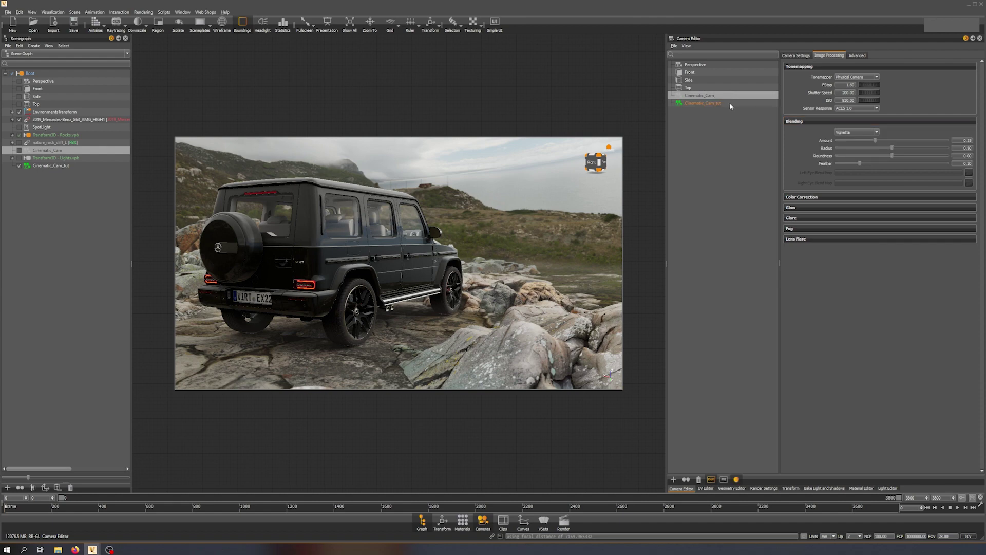
left_click(731, 104)
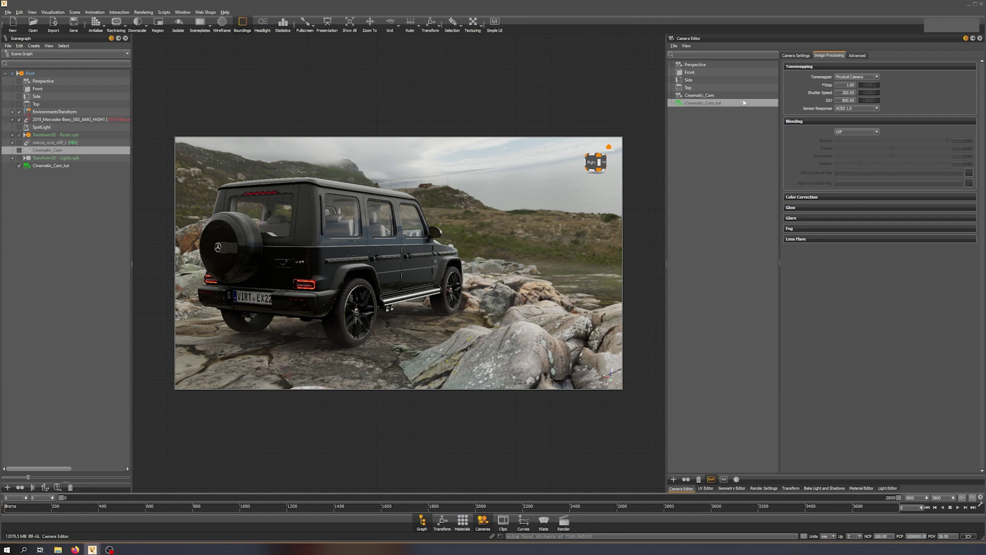
left_click(858, 132)
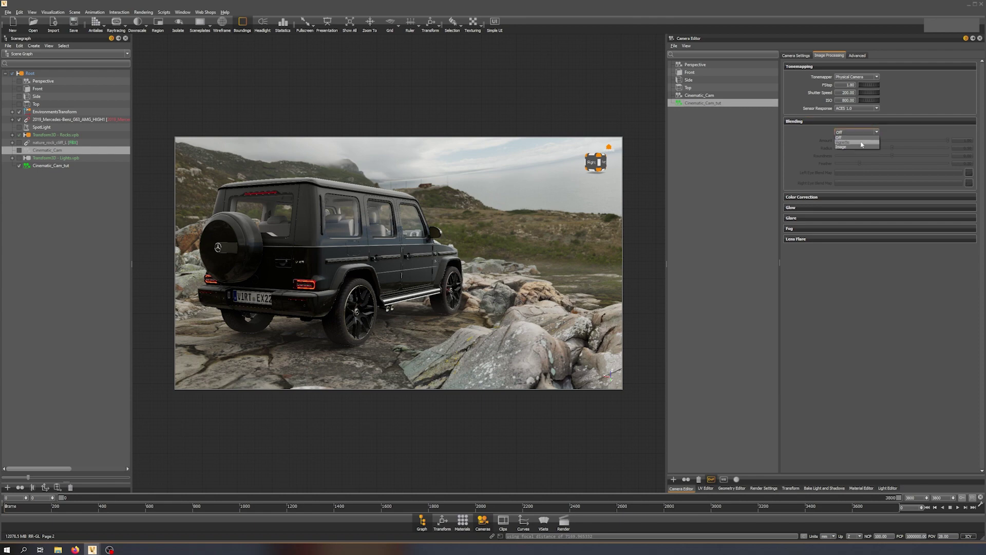
left_click(861, 142)
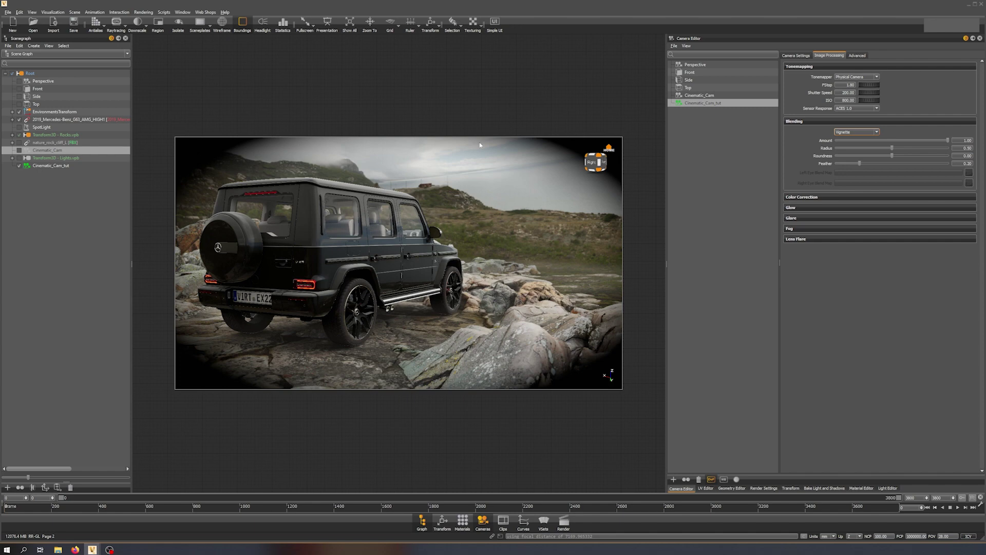
- Set Cinematic_Cam_tut's vignette amount to 0.35, using Cinematic_Cam's blending settings as the reference
left_click(732, 96)
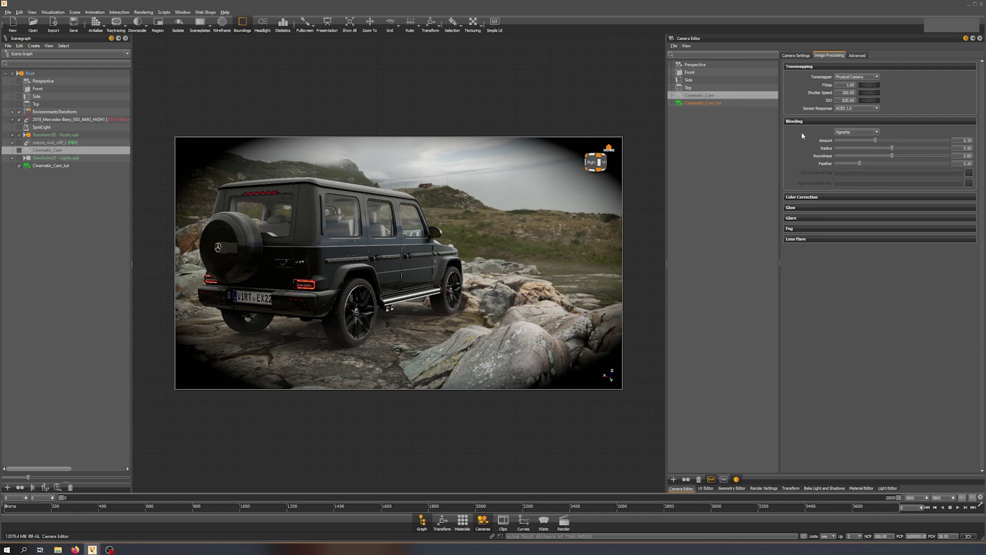
left_click(735, 103)
left_click_drag(851, 140, 874, 148)
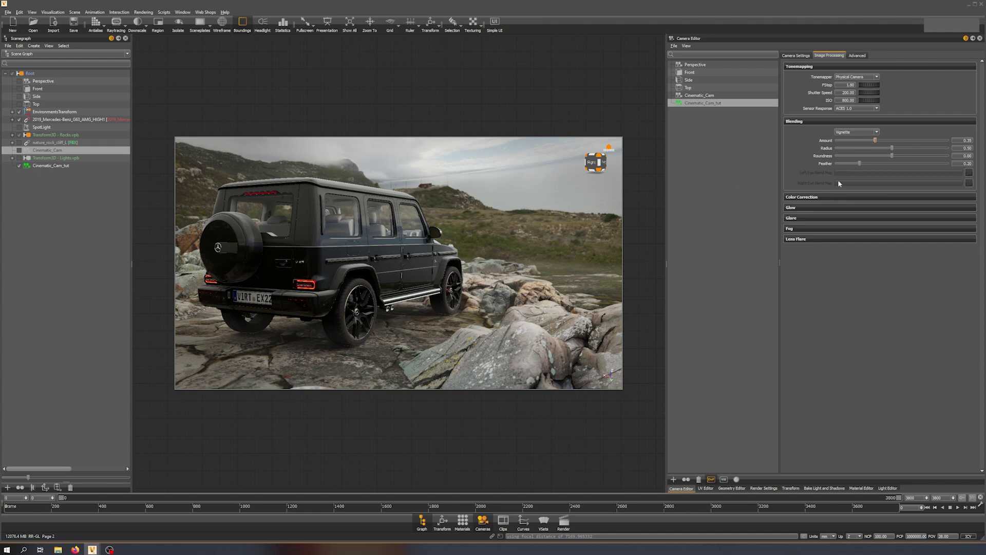
left_click(702, 95)
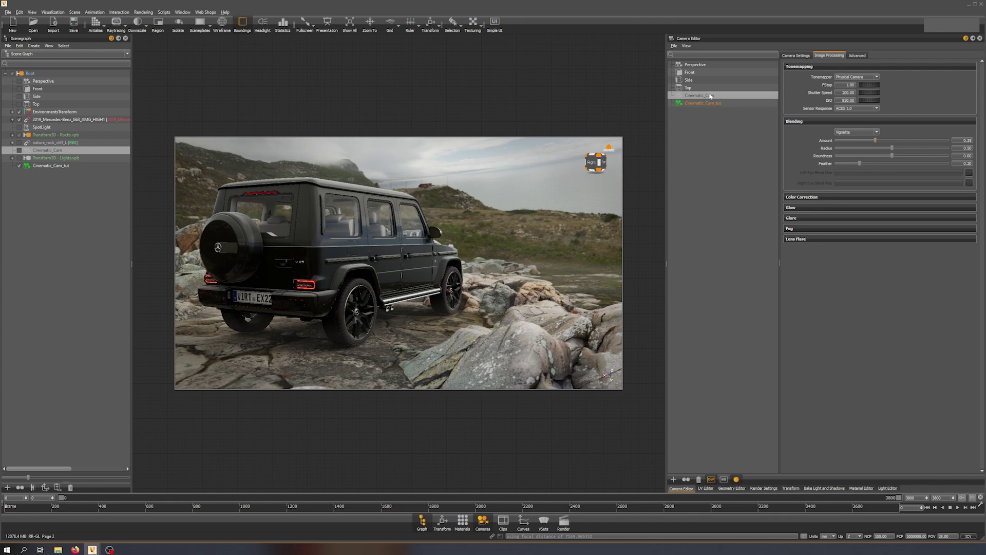
left_click(750, 103)
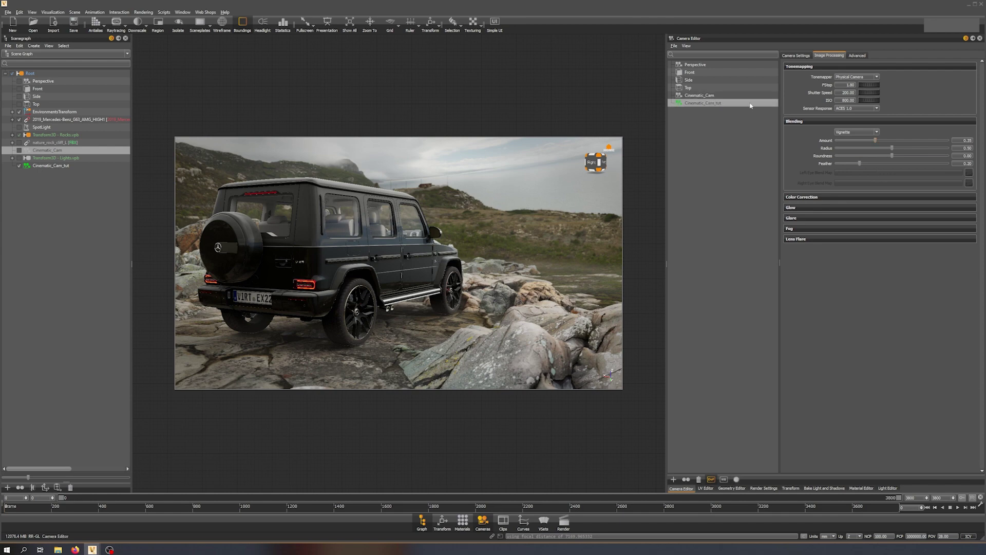
- Review Cinematic_Cam_tut's blending, color correction, glow and fog settings
left_click(805, 121)
left_click(812, 132)
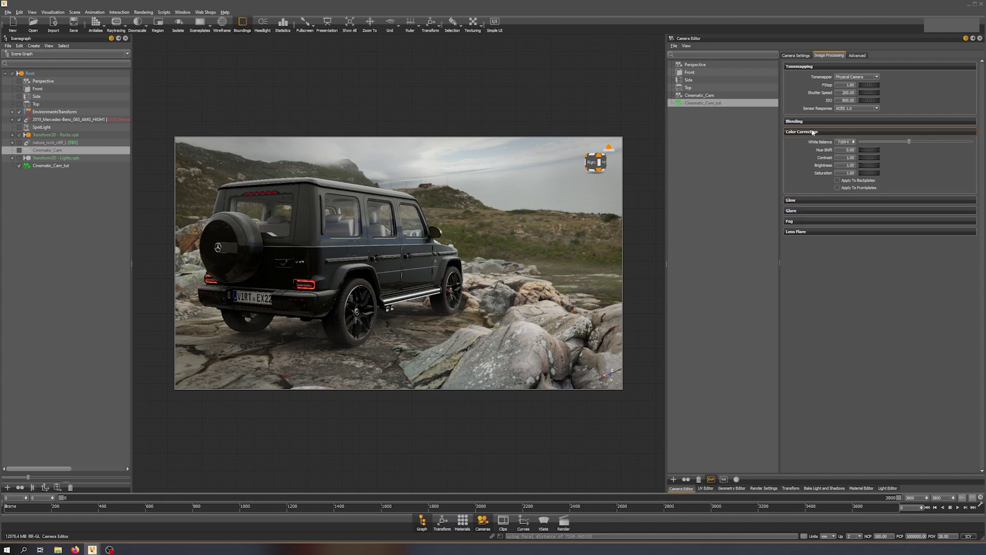
left_click(829, 121)
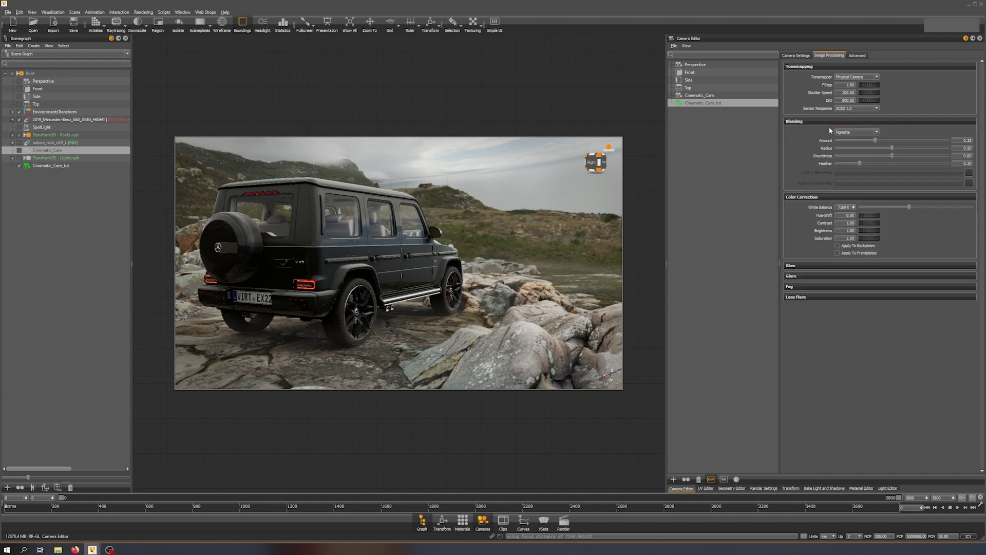
left_click(821, 265)
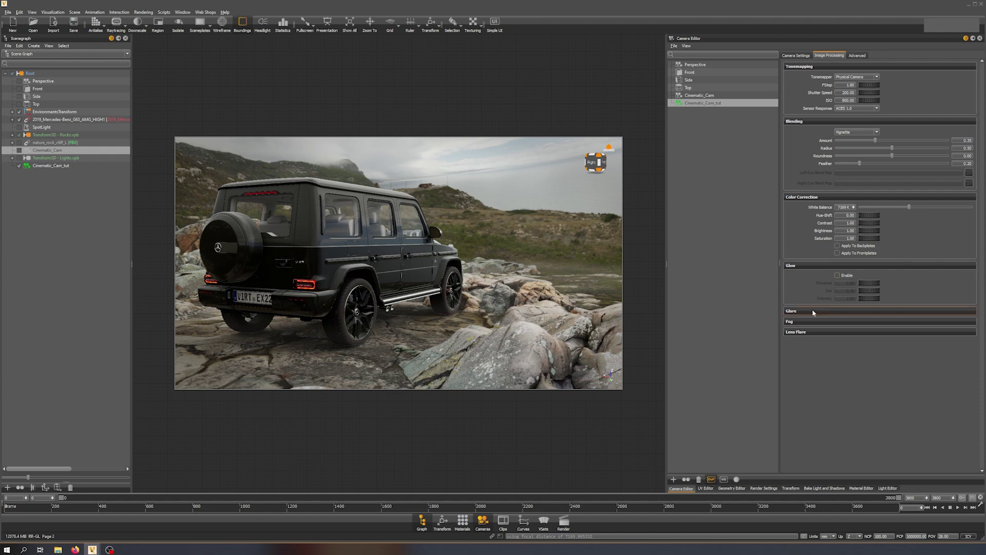
left_click(796, 322)
scroll(797, 339, "down", 3)
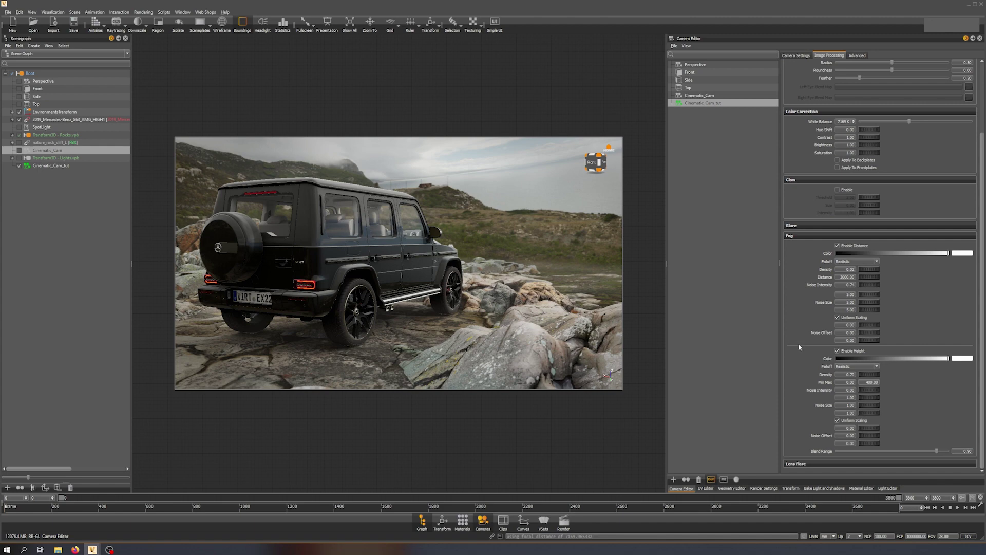
scroll(801, 347, "up", 1)
left_click(798, 279)
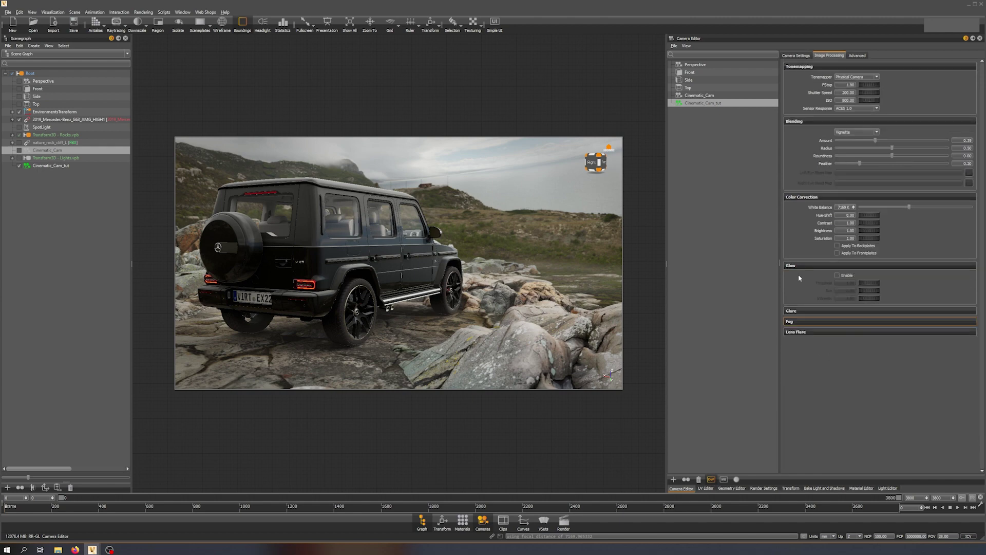
- Try lens FStop values of 2.0 and 1.4 on Cinematic_Cam_tut, and set the FStop to 1.6
left_click(796, 55)
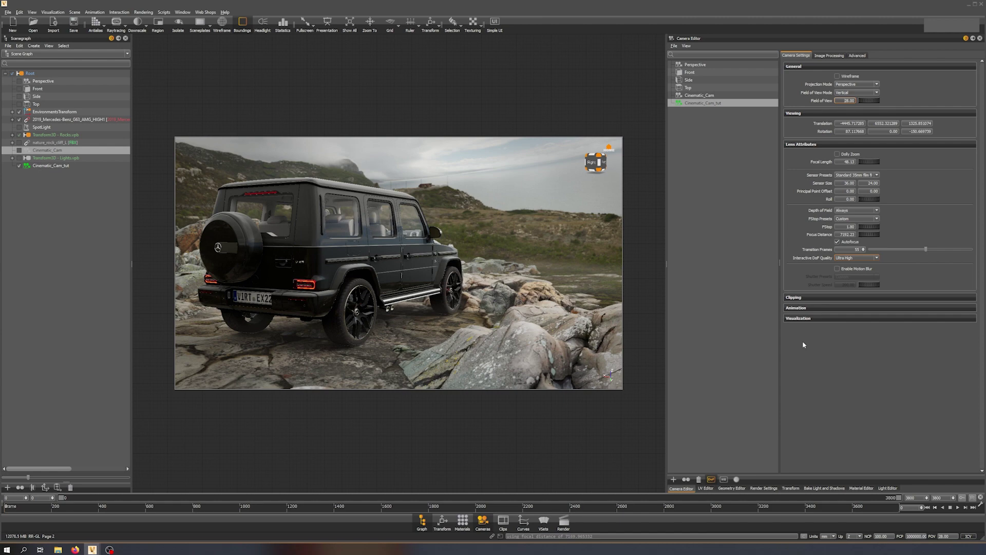
left_click(875, 227)
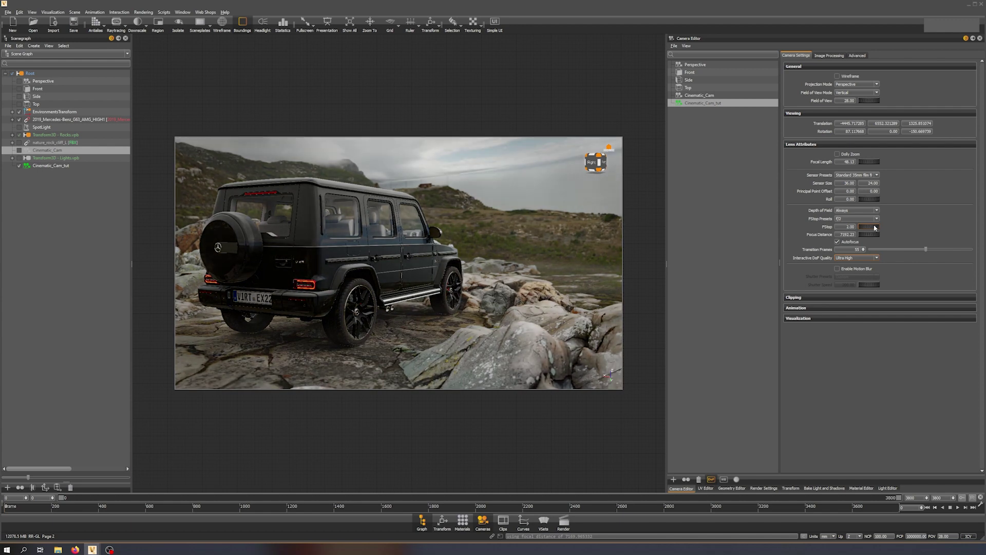
left_click_drag(875, 227, 872, 228)
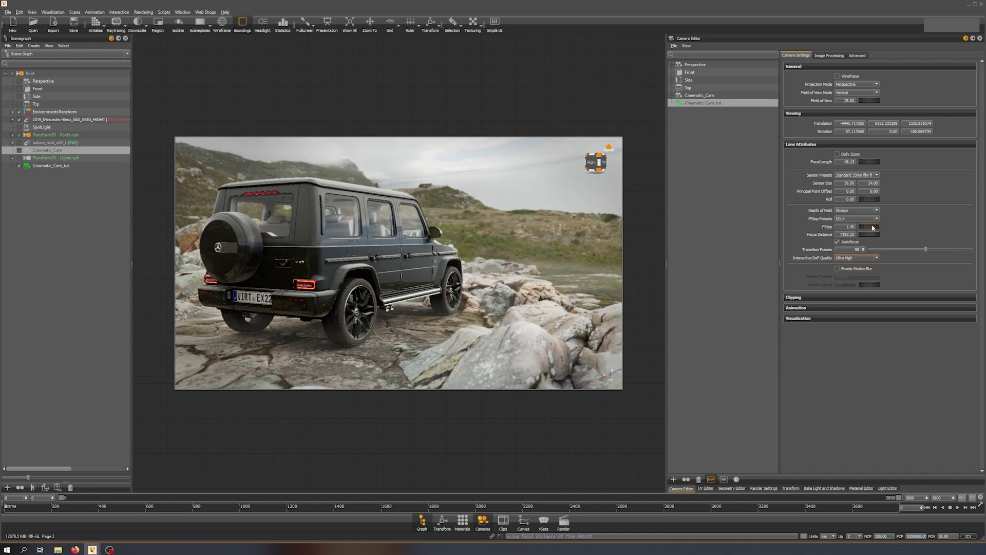
double_click(846, 226)
type("1.6")
key("Return")
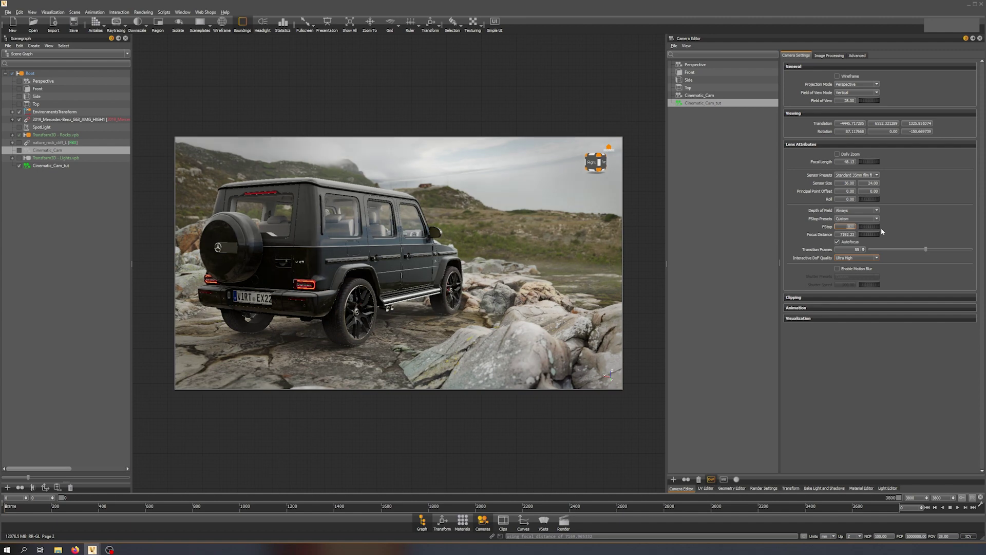